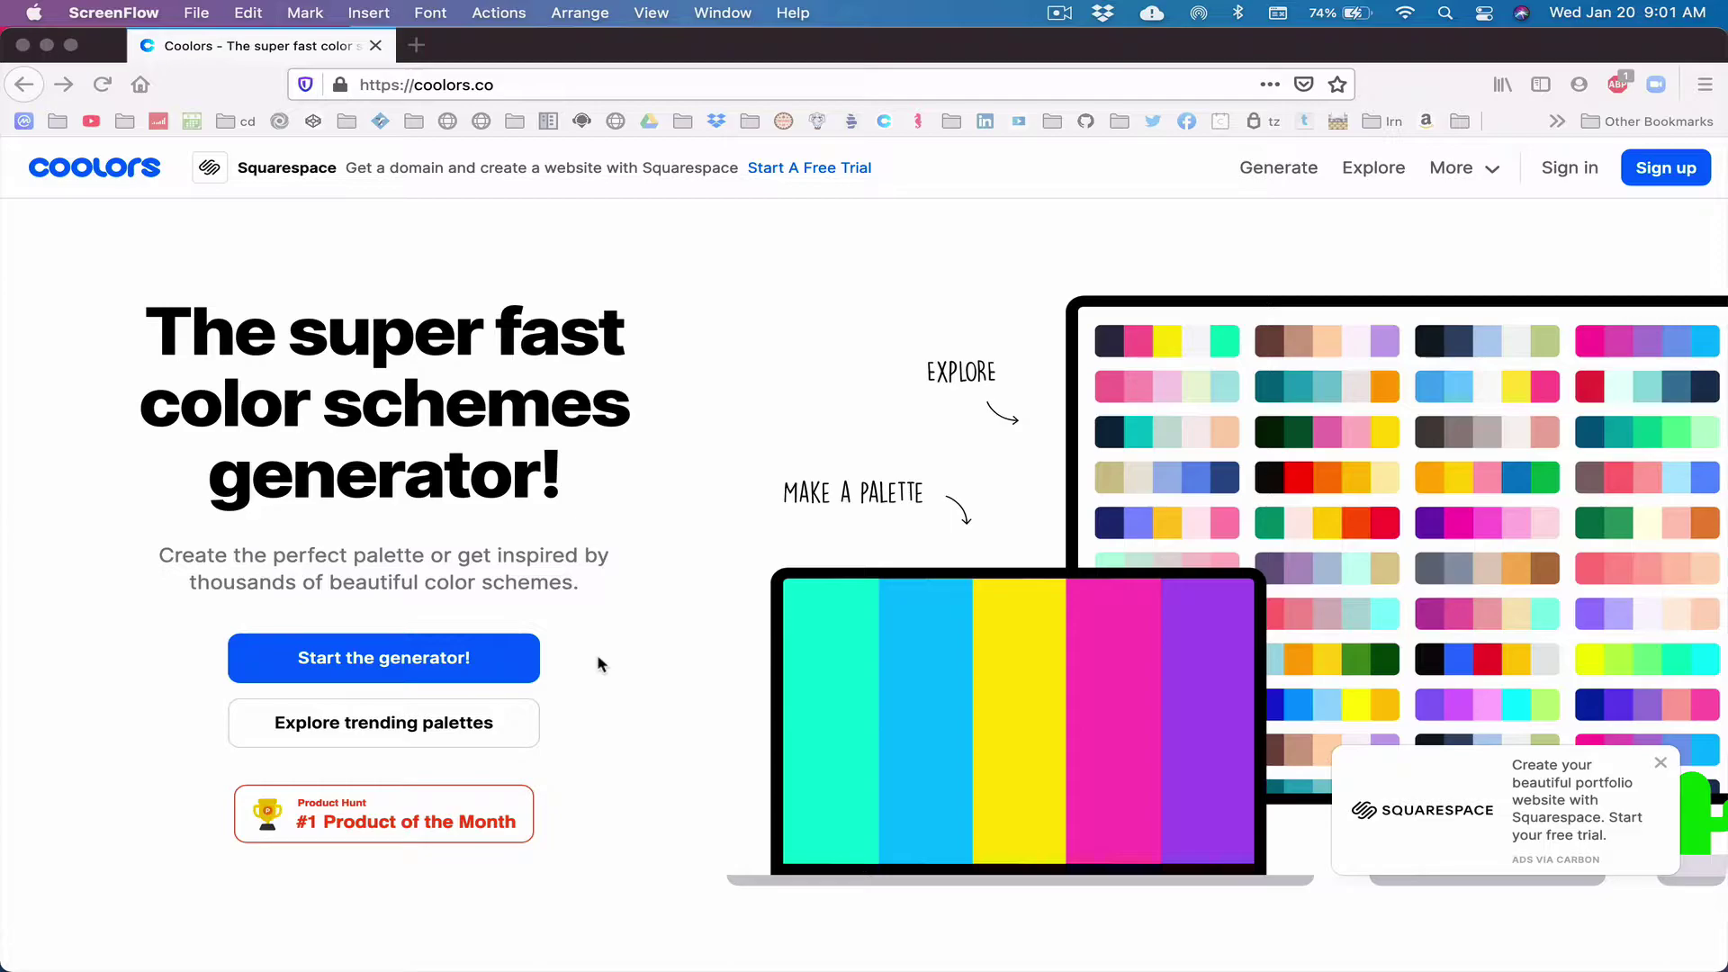
Step: Start the palette generator and hide the sponsor ad covering the palette
left_click(380, 666)
left_click(366, 729)
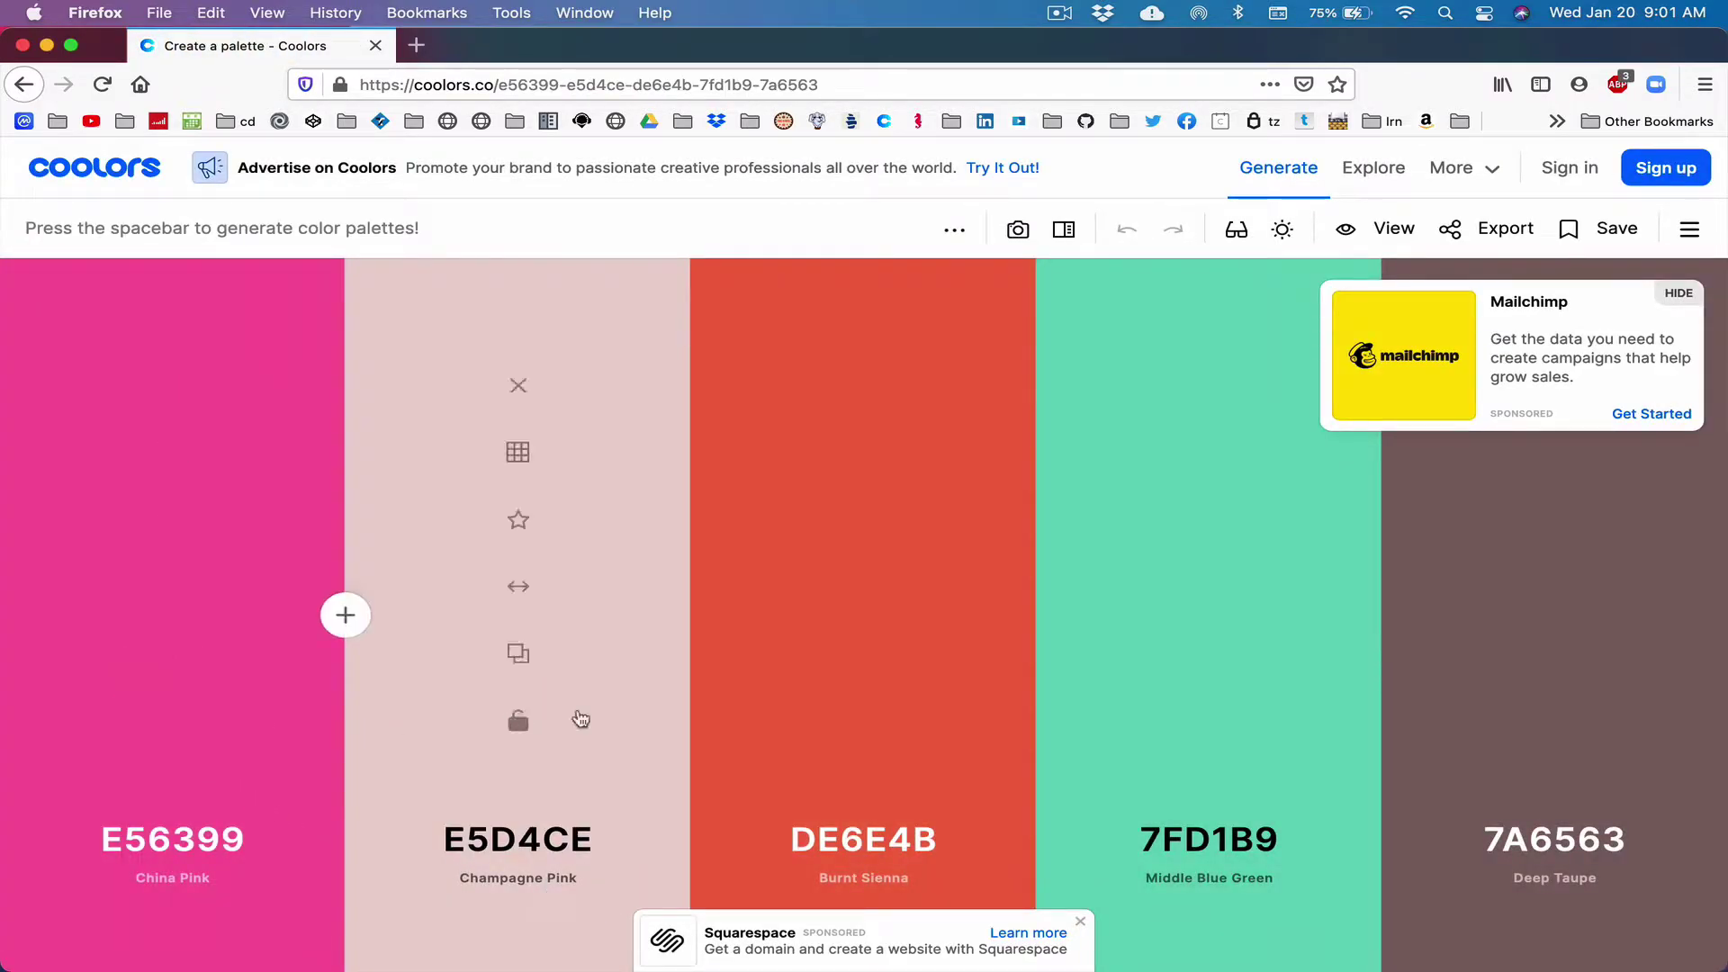
left_click(1678, 293)
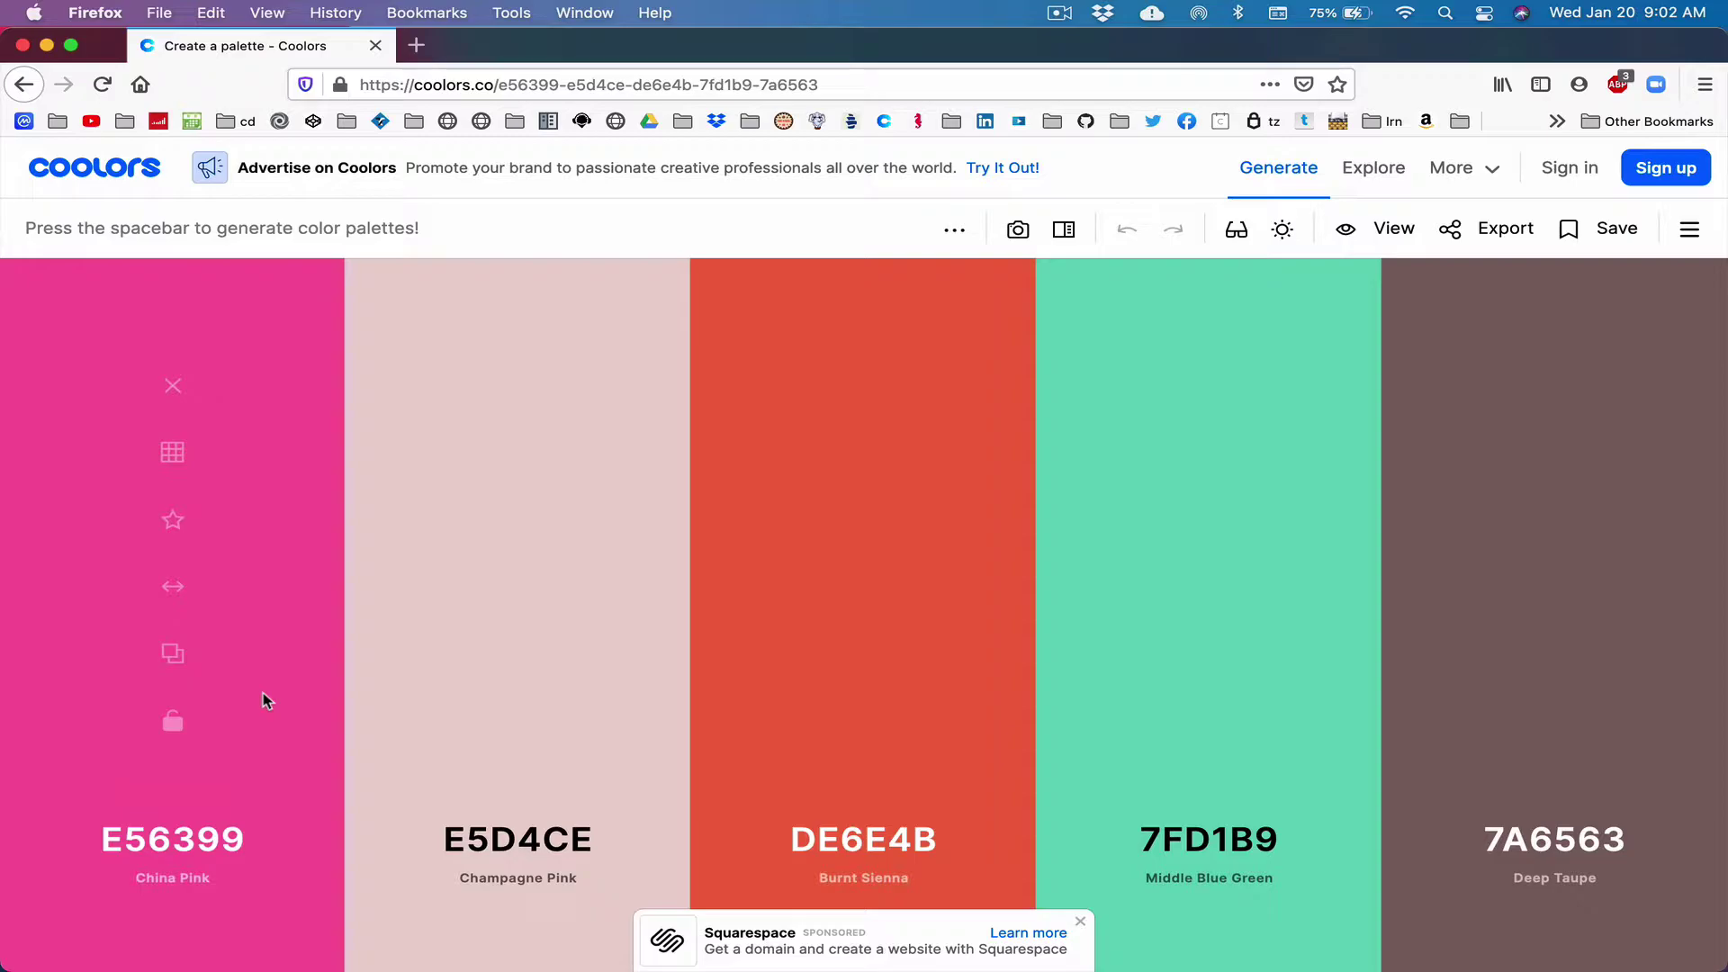
Step: Generate new random five-color palettes repeatedly
key("space")
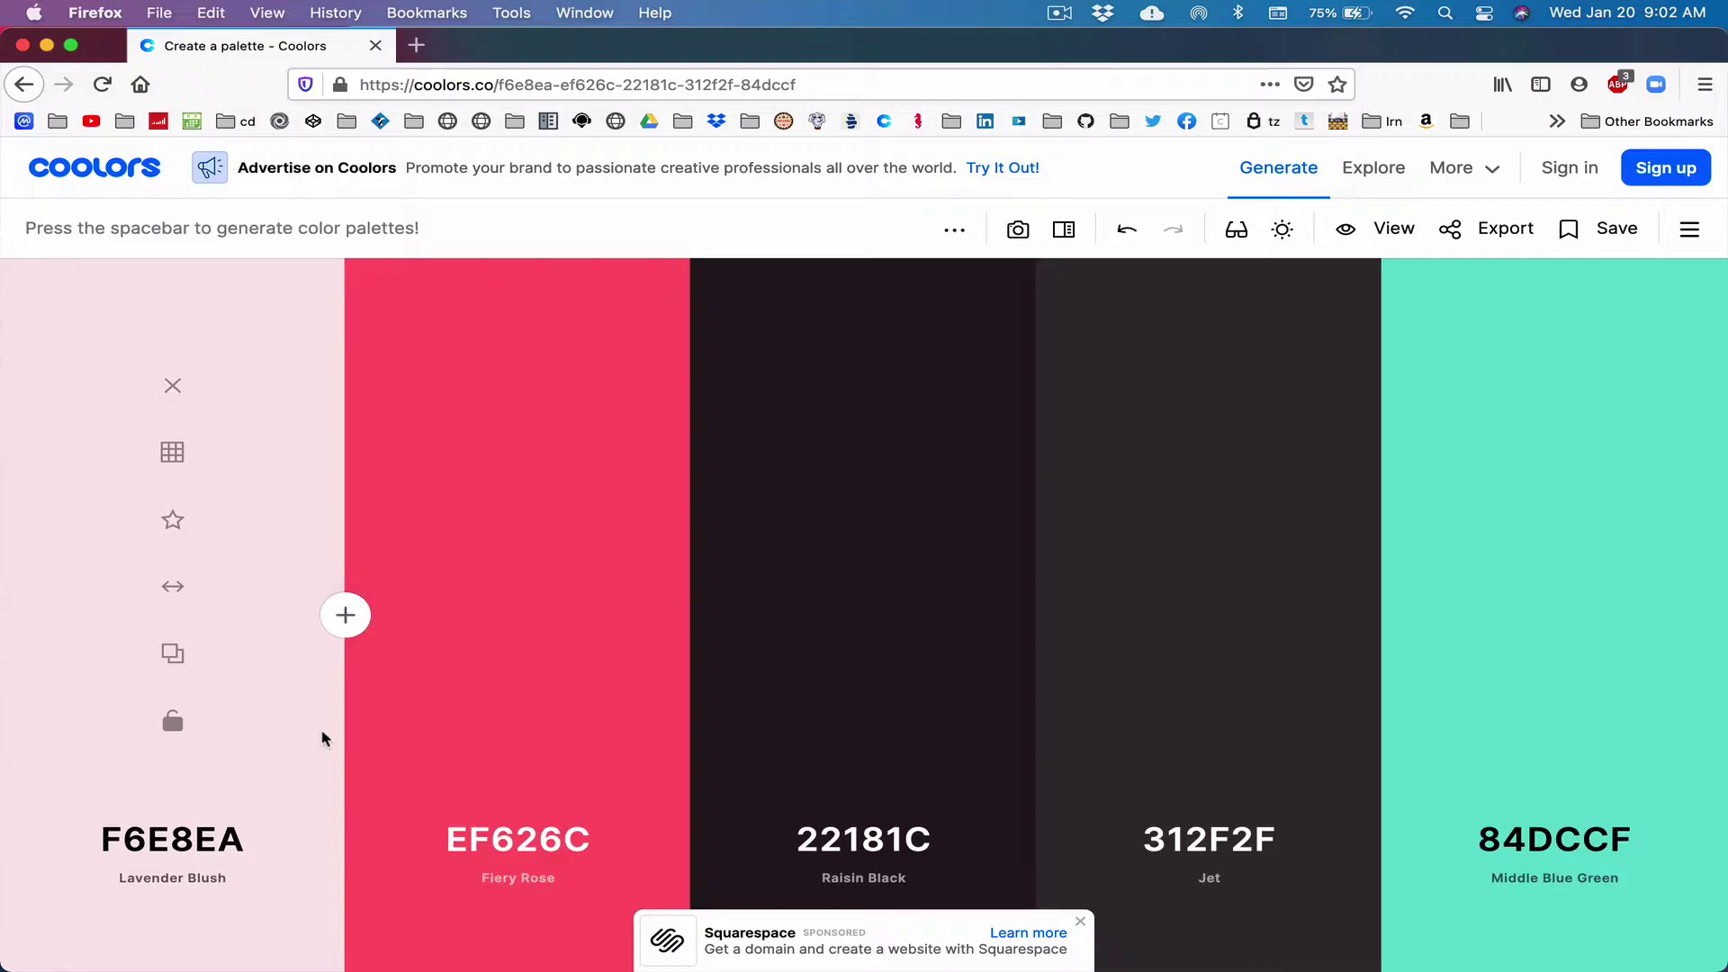
key("space")
key("space")
key("space")
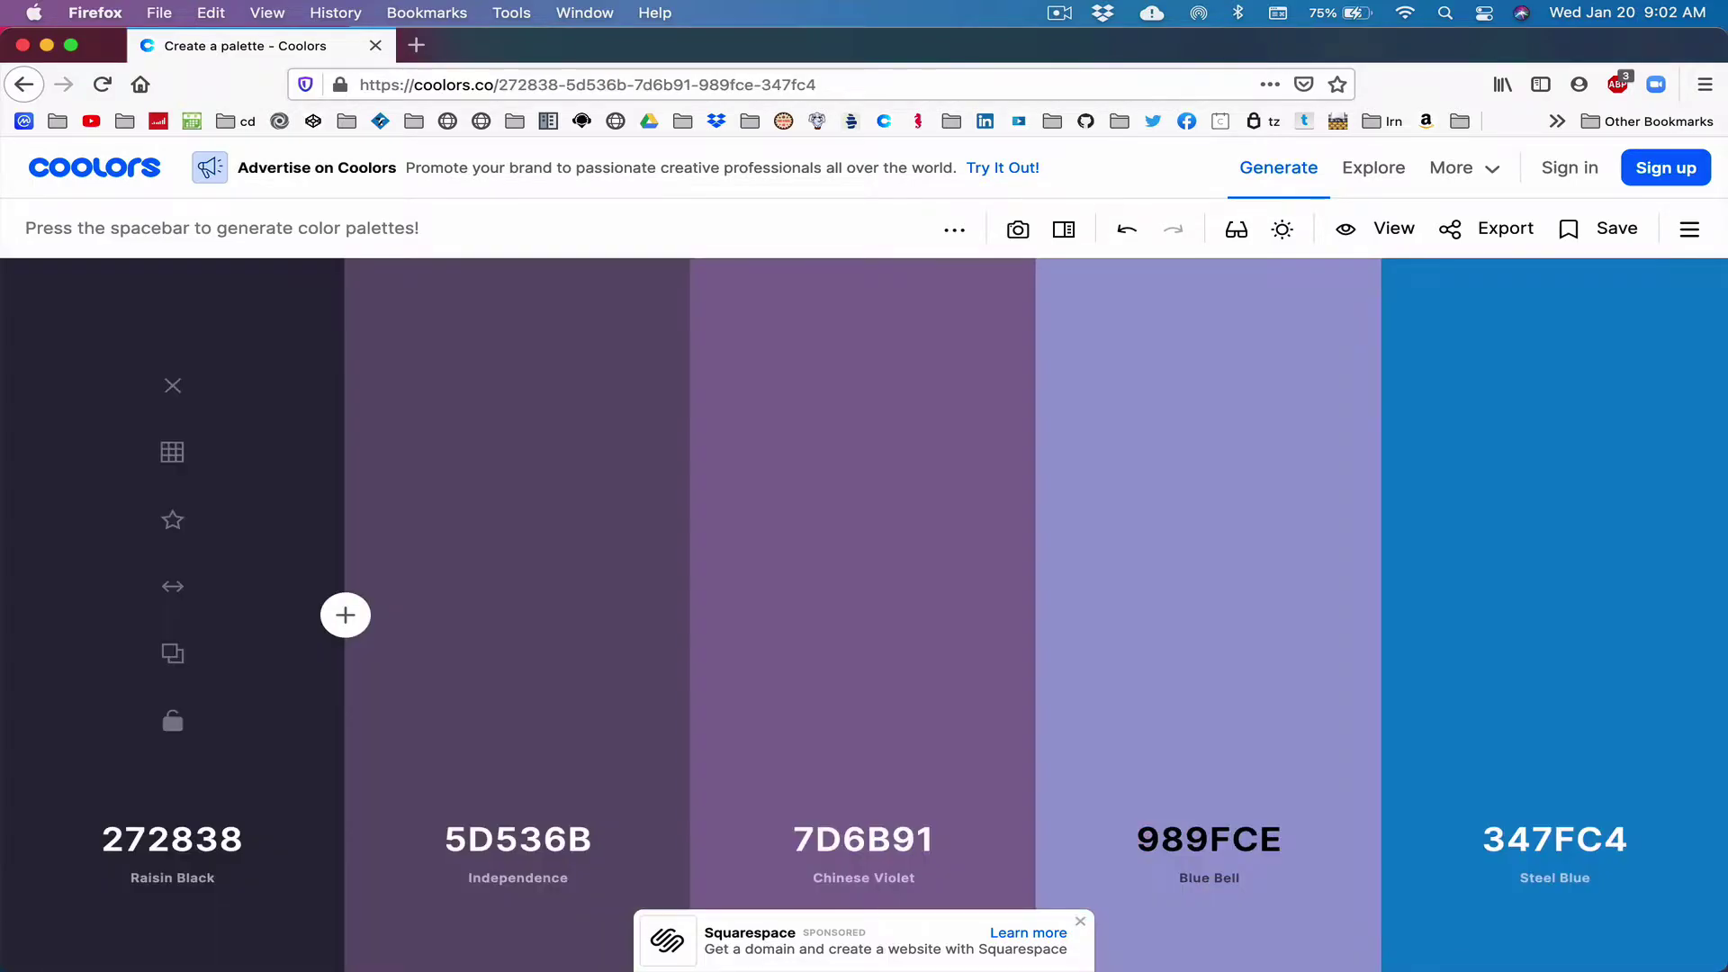
key("space")
key("space")
key("space")
key("space")
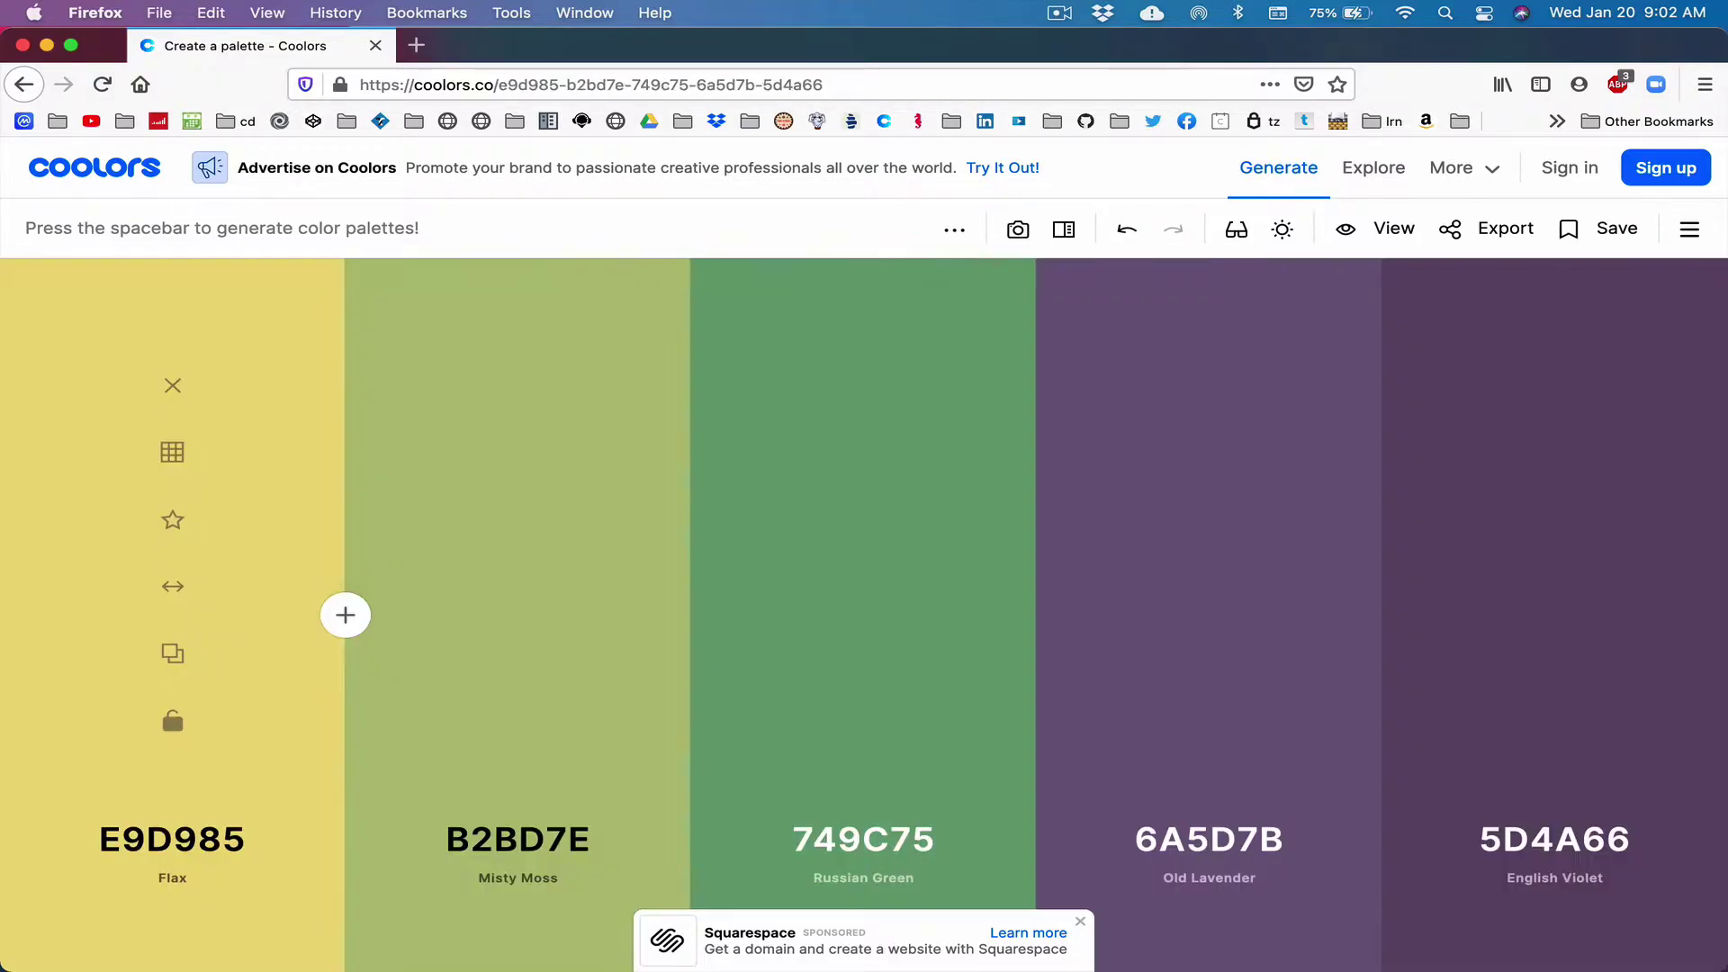
key("space")
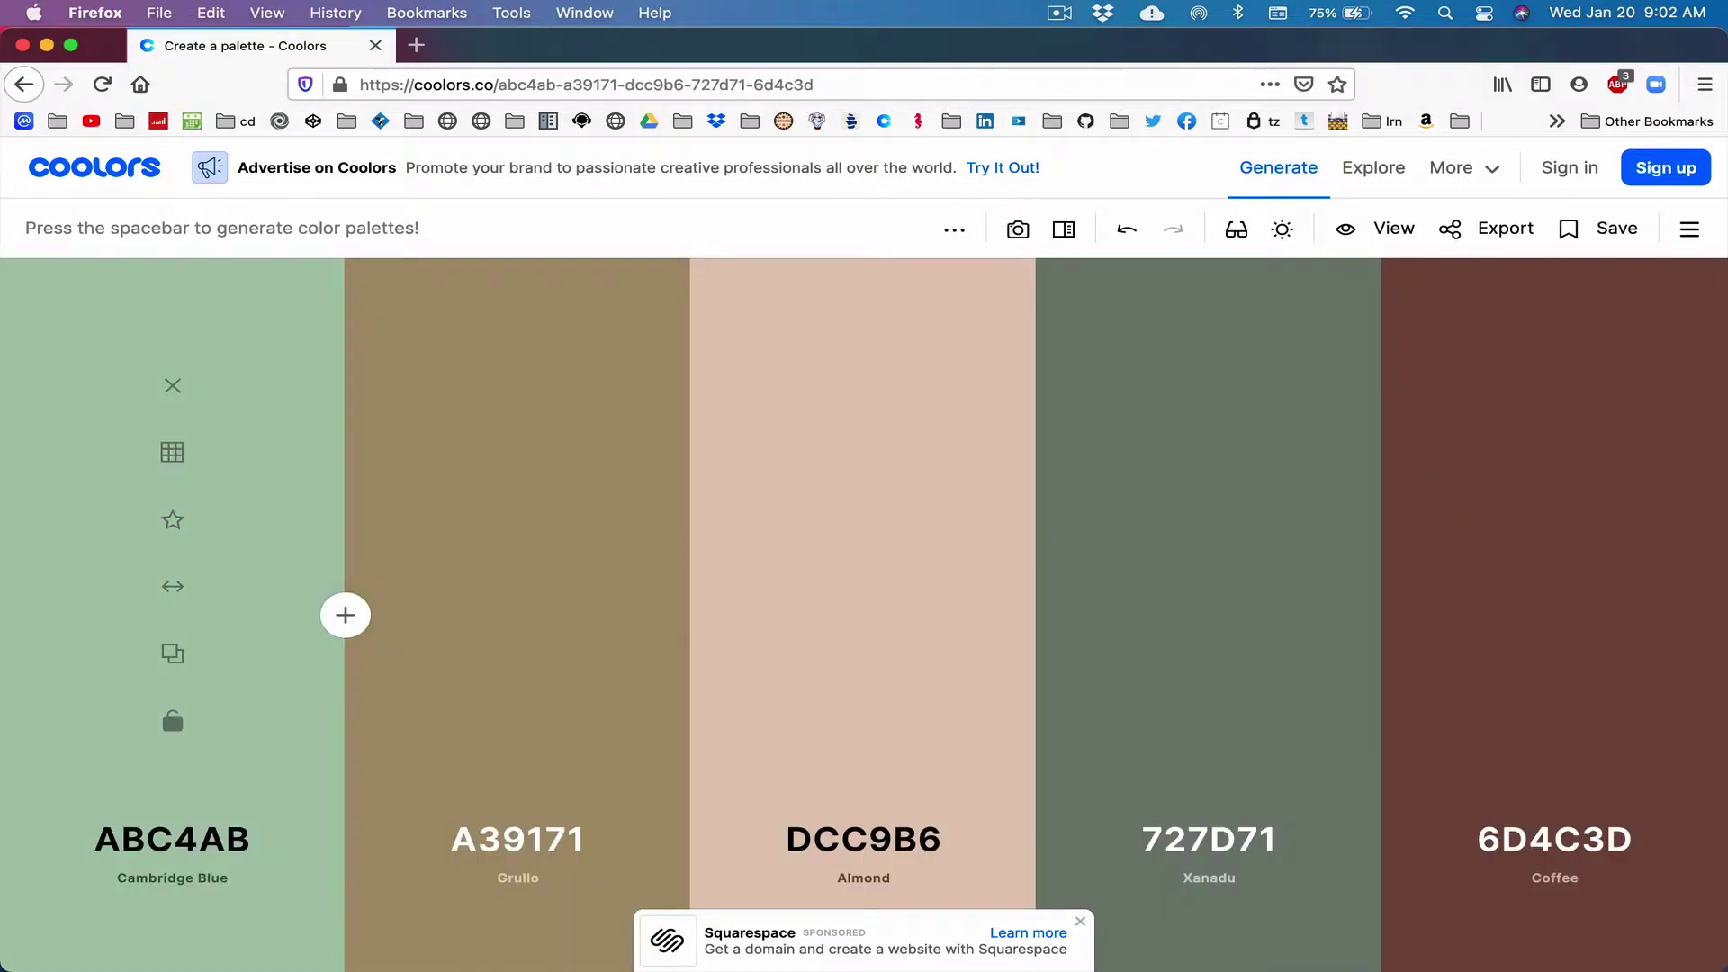
key("space")
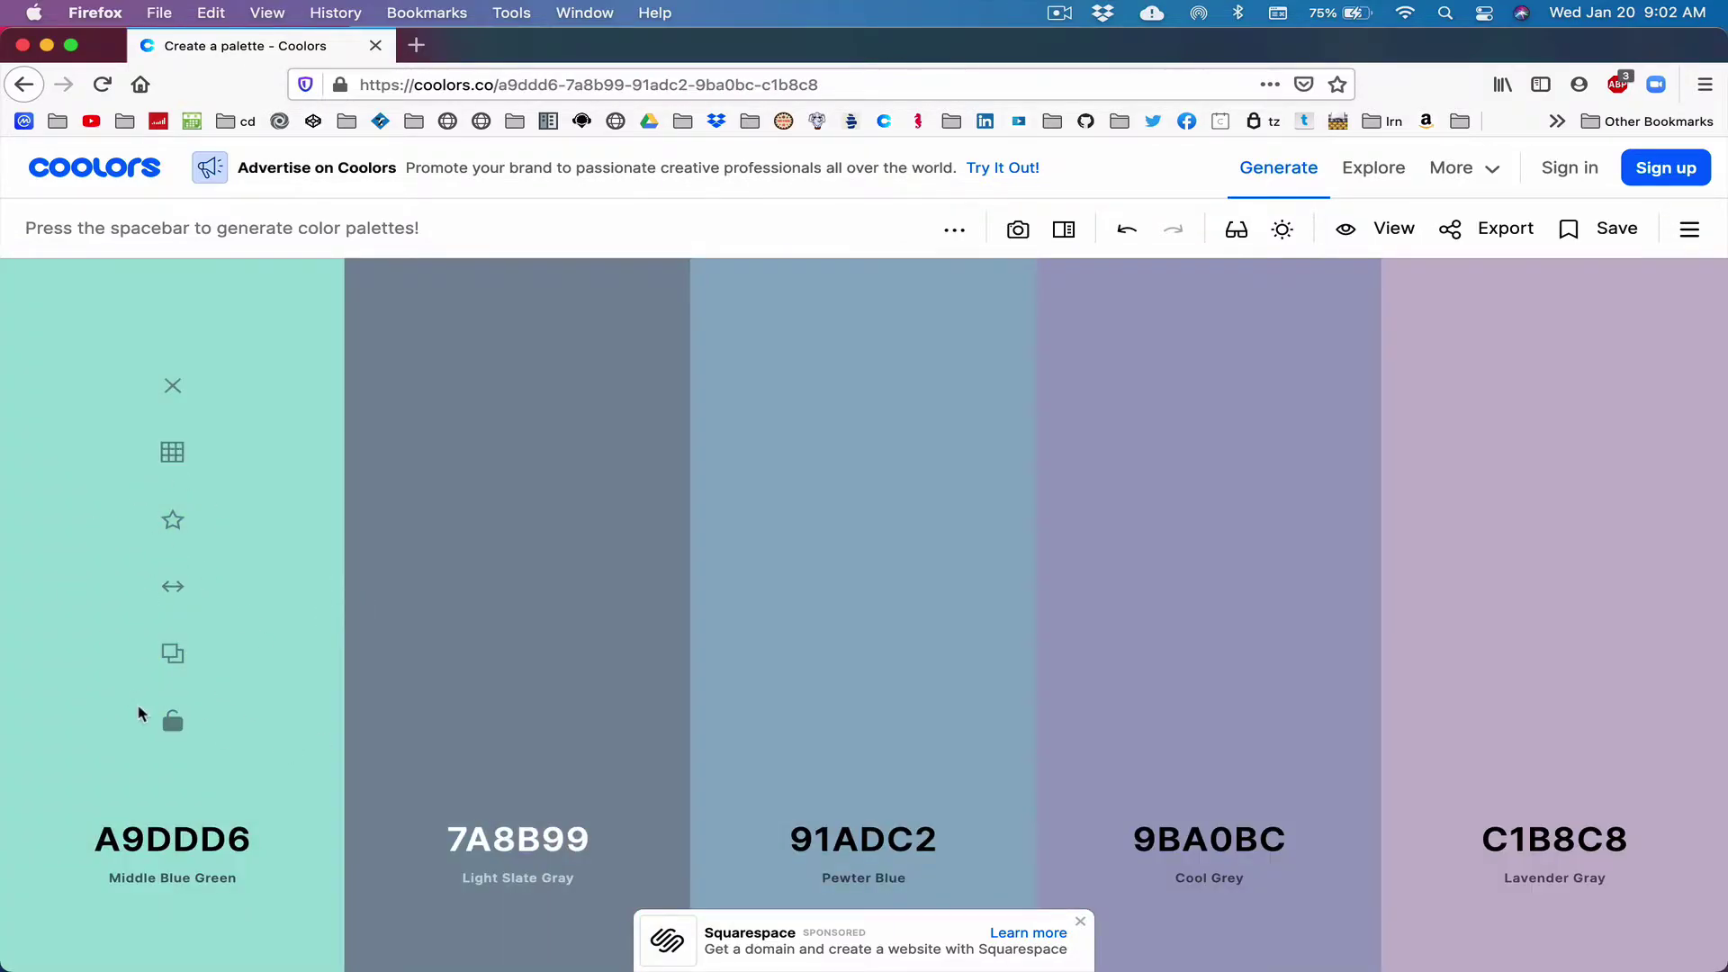
Step: Lock the first color, A9DDD6, and repeatedly regenerate the remaining four colors
left_click(172, 720)
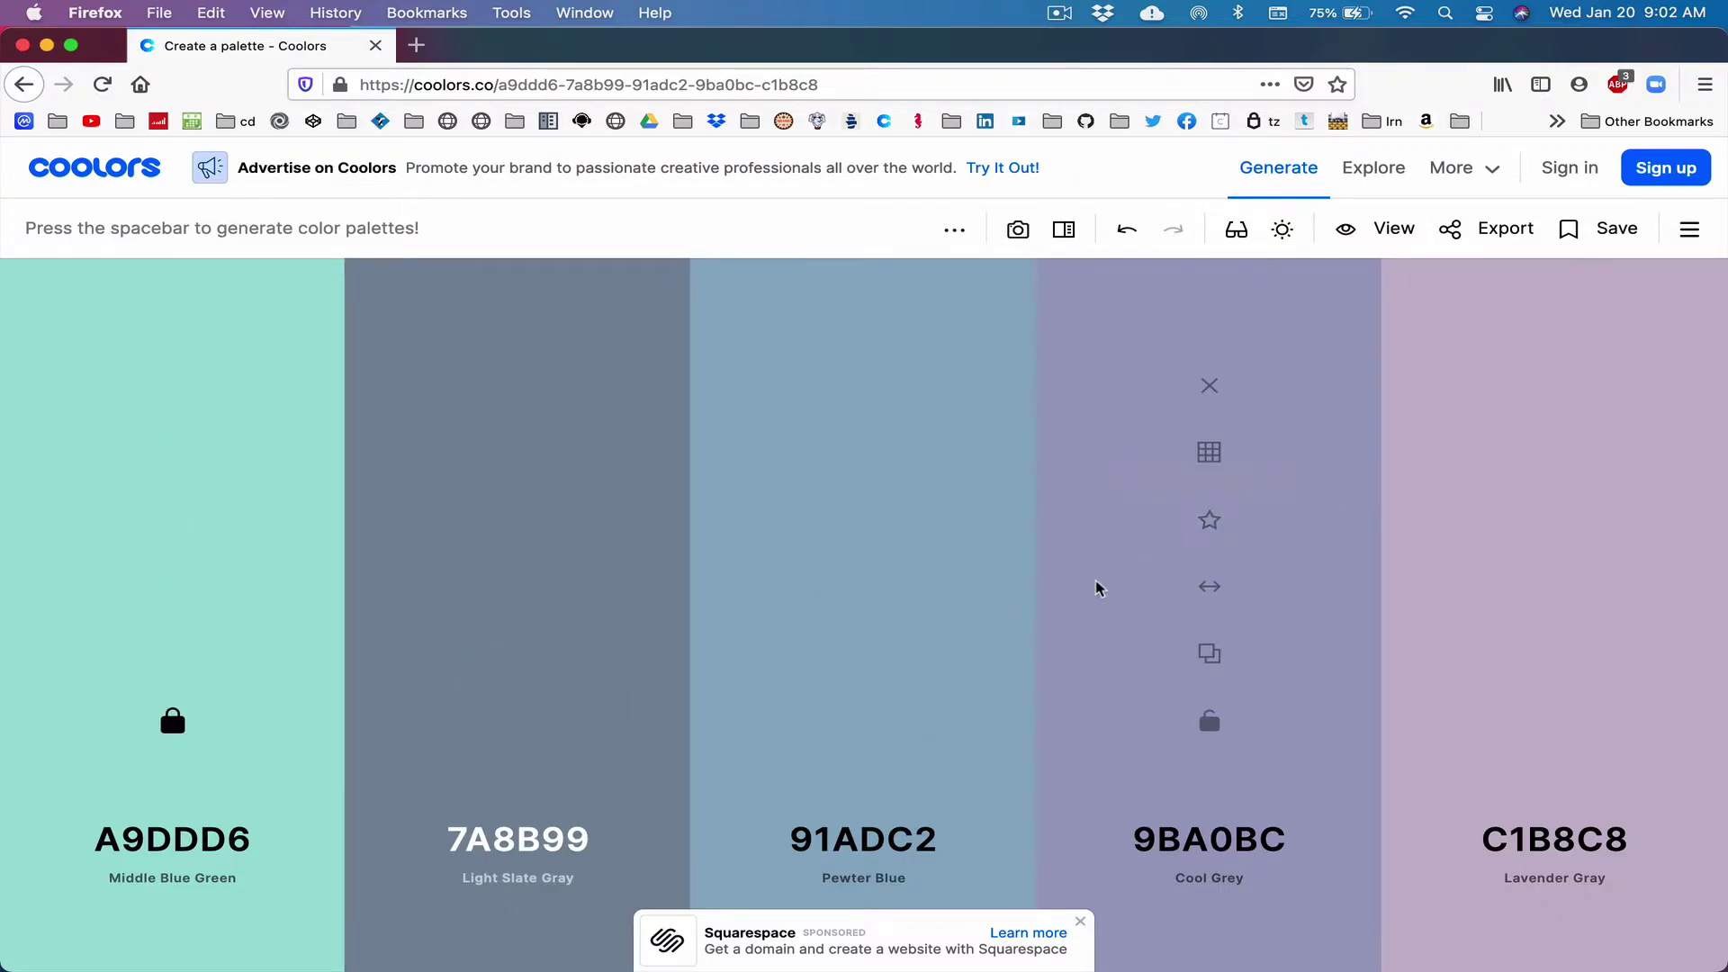
mouse_move(1034, 609)
key("space")
key("space")
key("space")
key("space")
key("space")
key("space")
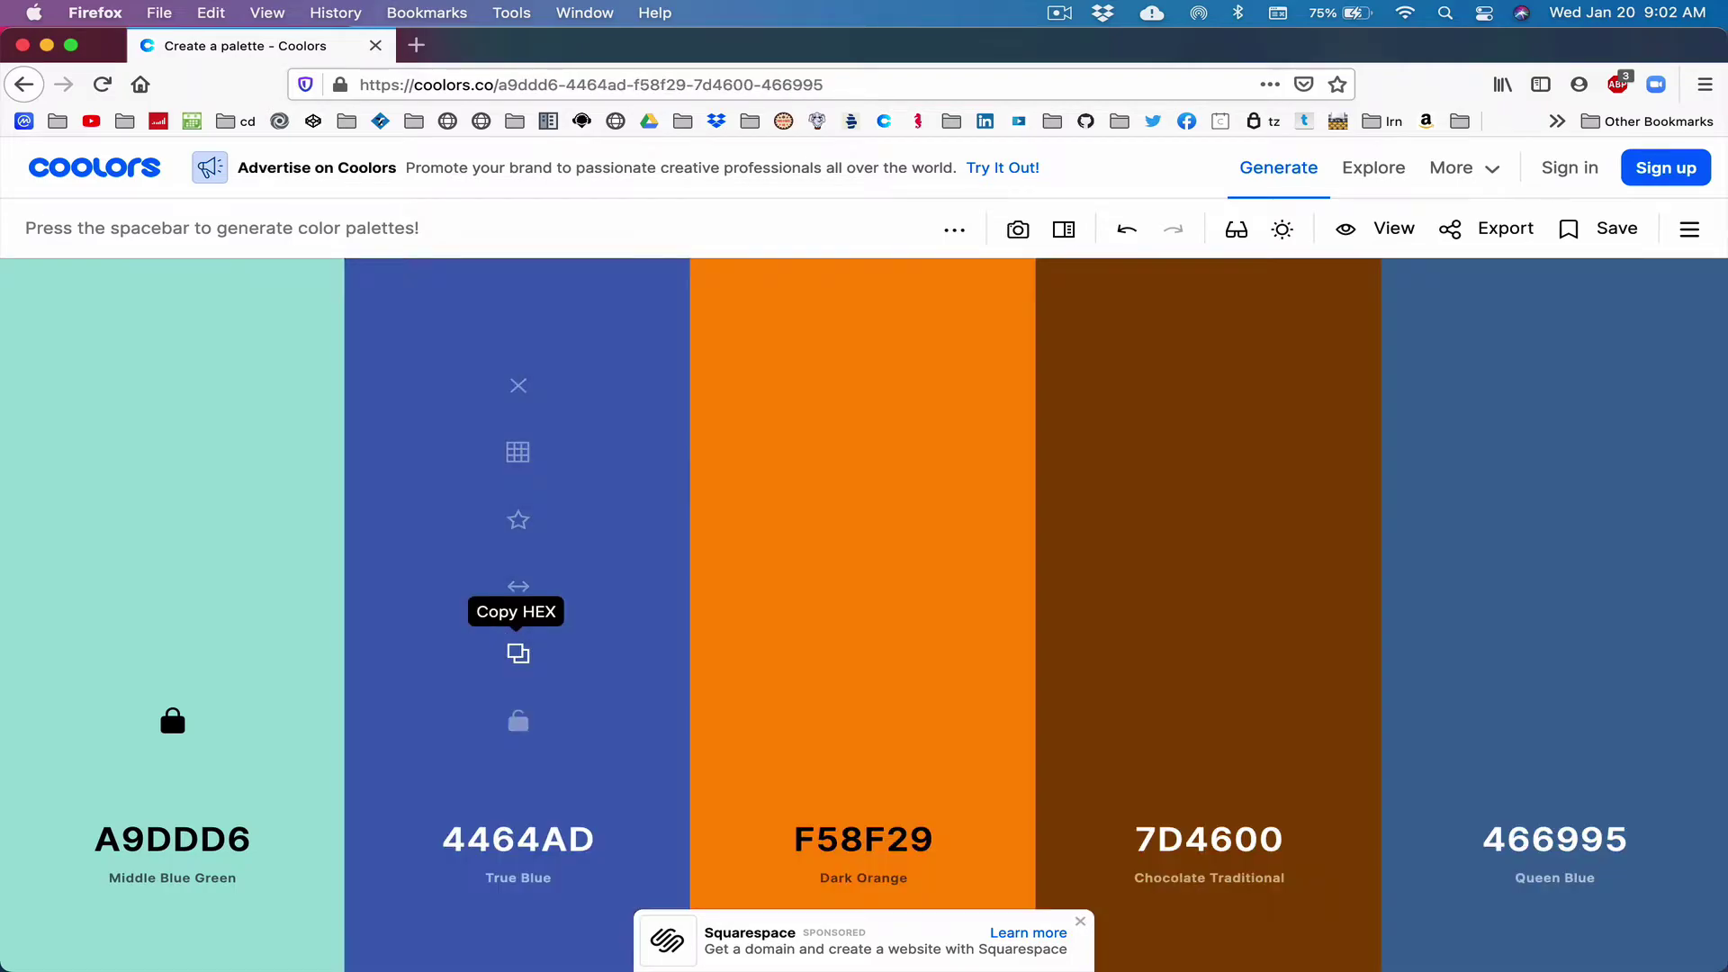
key("space")
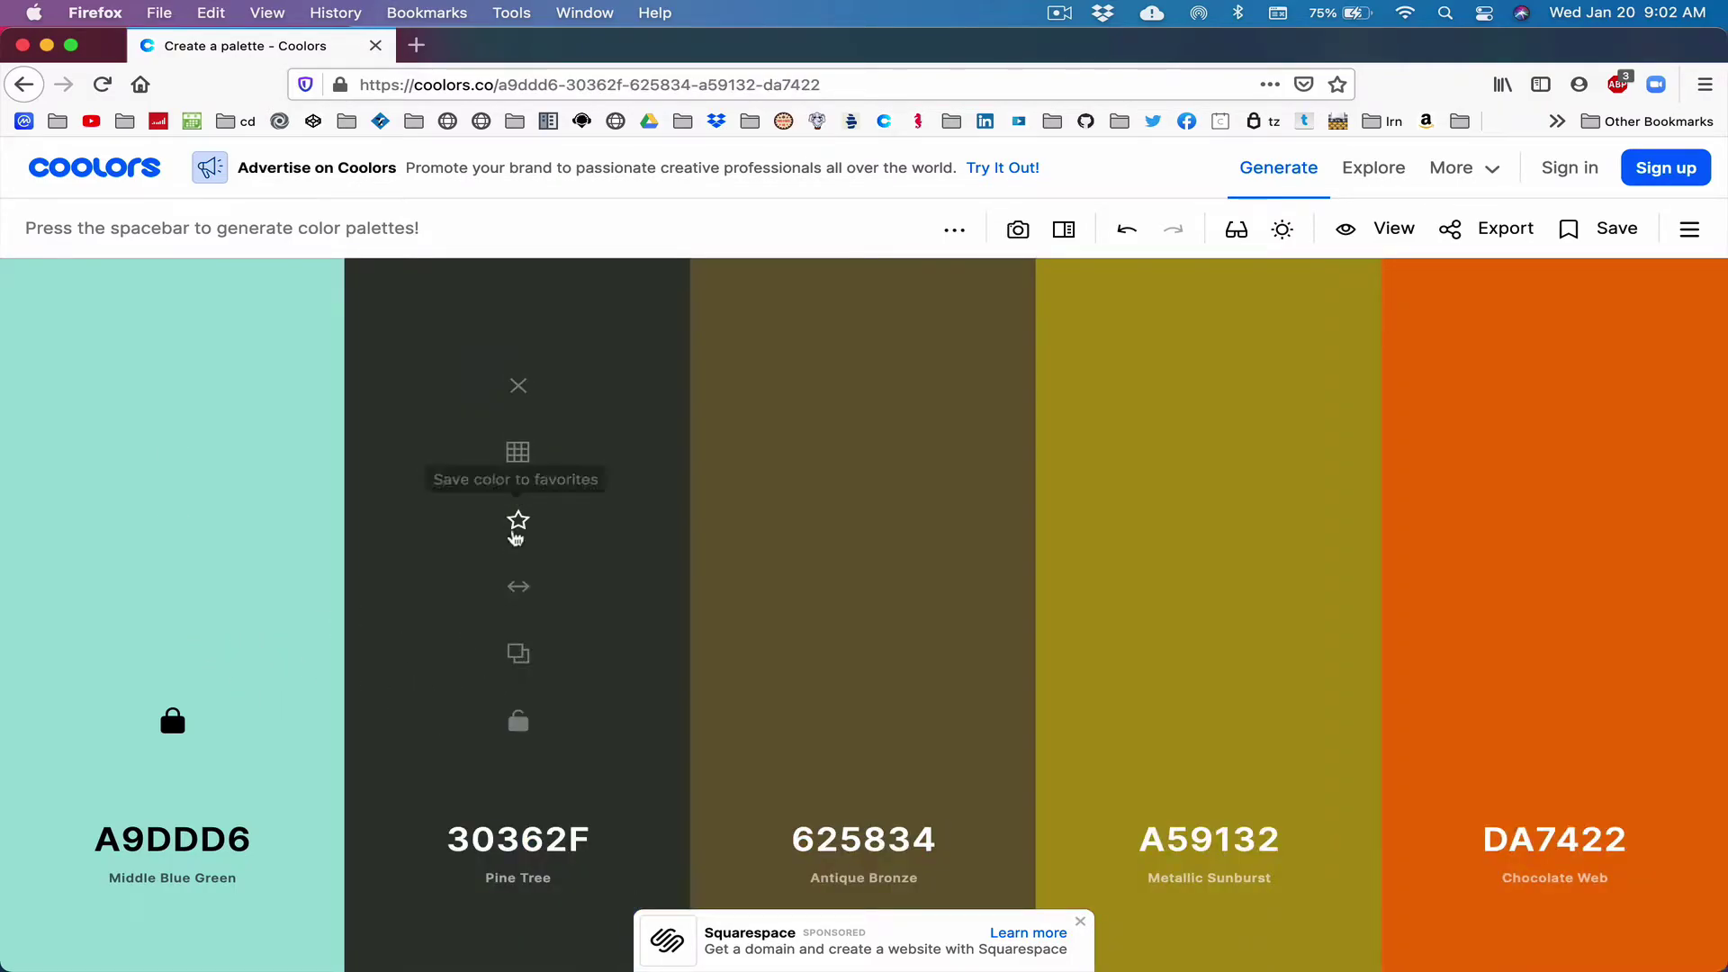
Step: Lock the second color, 30362F, as well and regenerate the other three colors several times
left_click(517, 720)
key("space")
key("space")
key("space")
key("space")
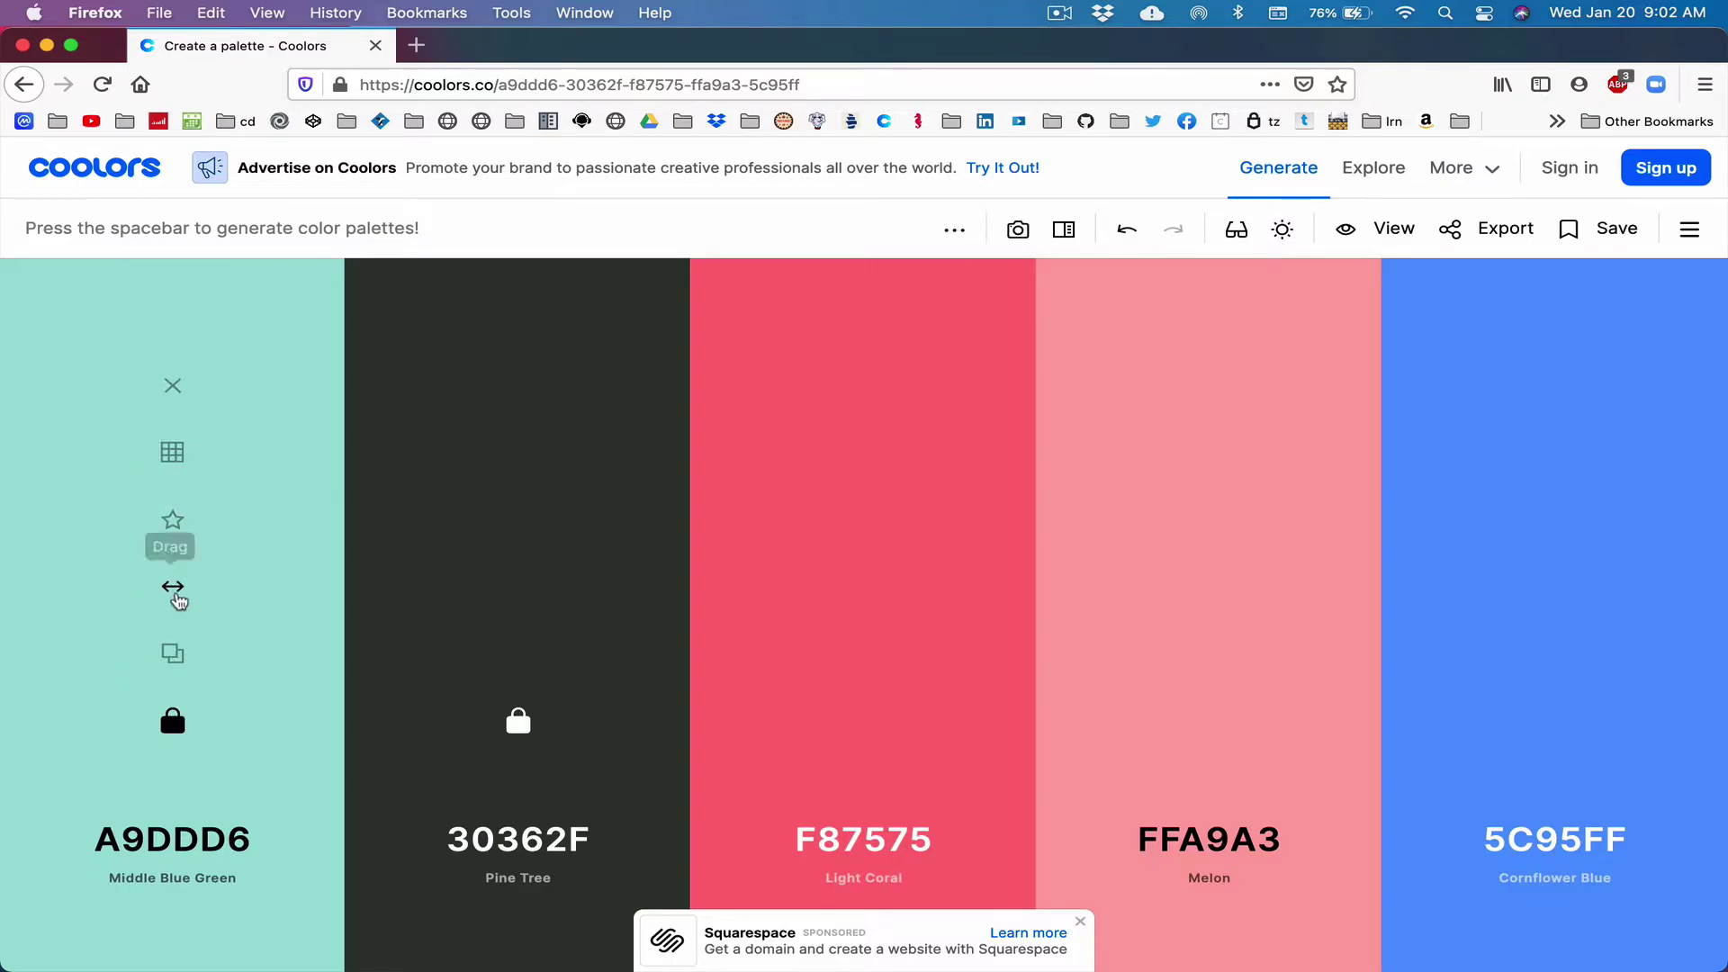
Step: Edit the first color in RGB mode, lowering its green value to 126
mouse_move(174, 588)
left_mouse_down()
mouse_move(374, 594)
mouse_move(192, 584)
left_mouse_up()
left_click(174, 835)
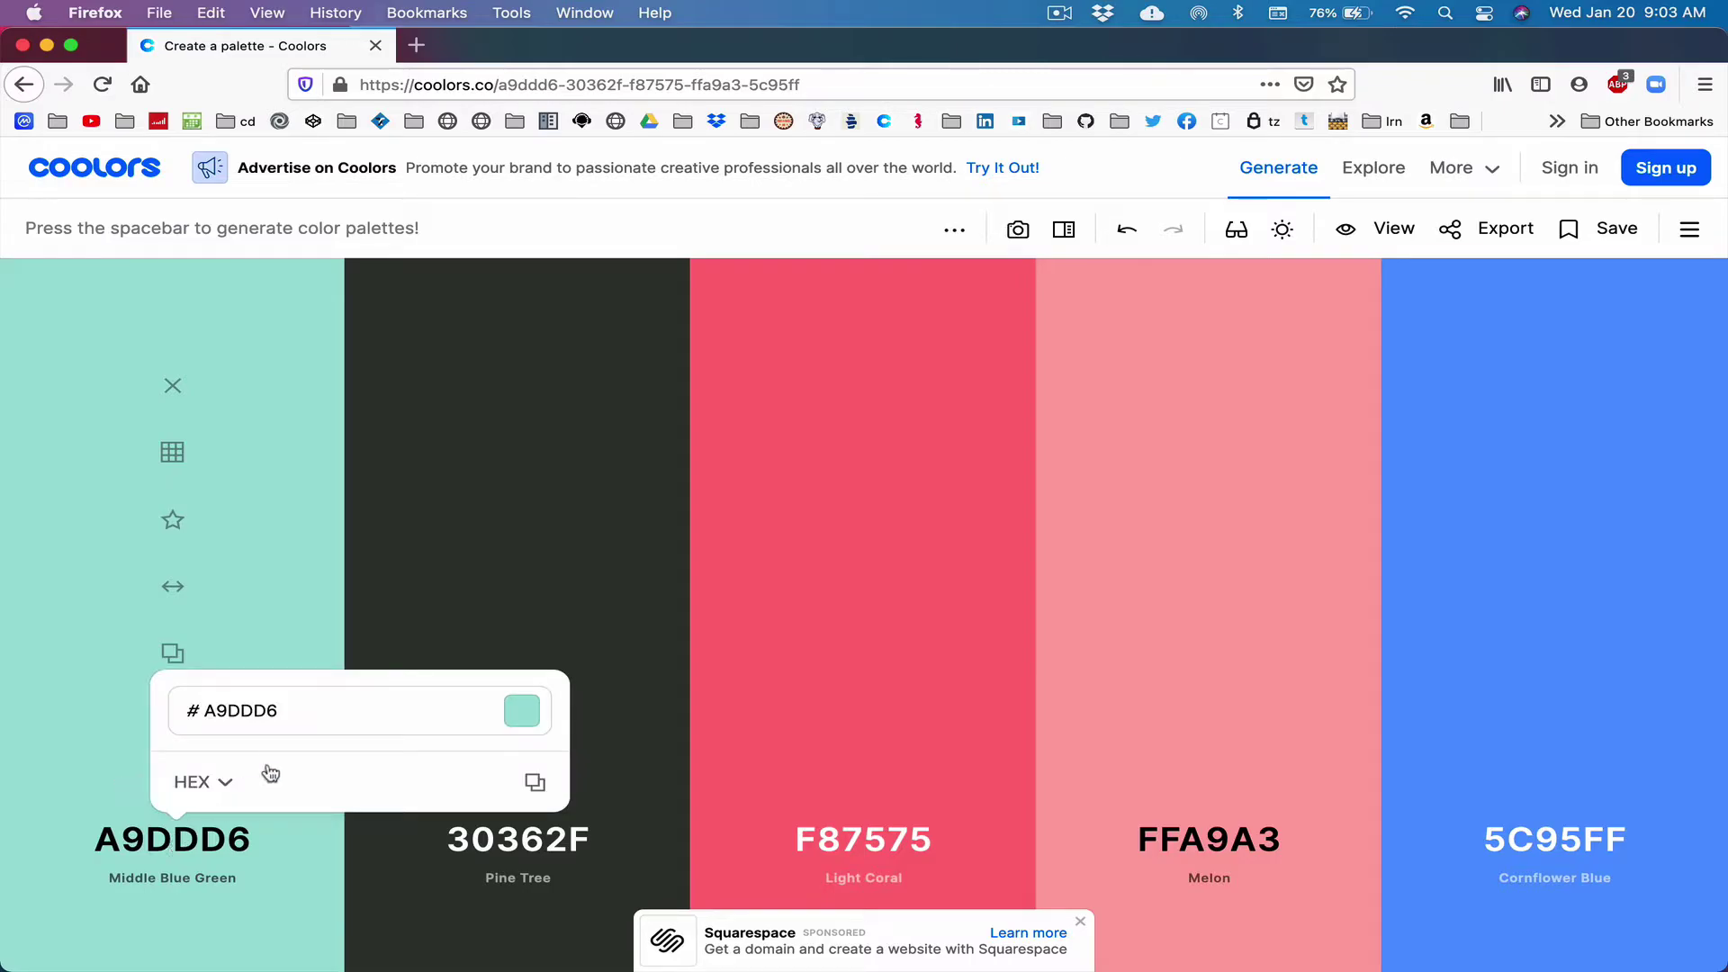
double_click(281, 703)
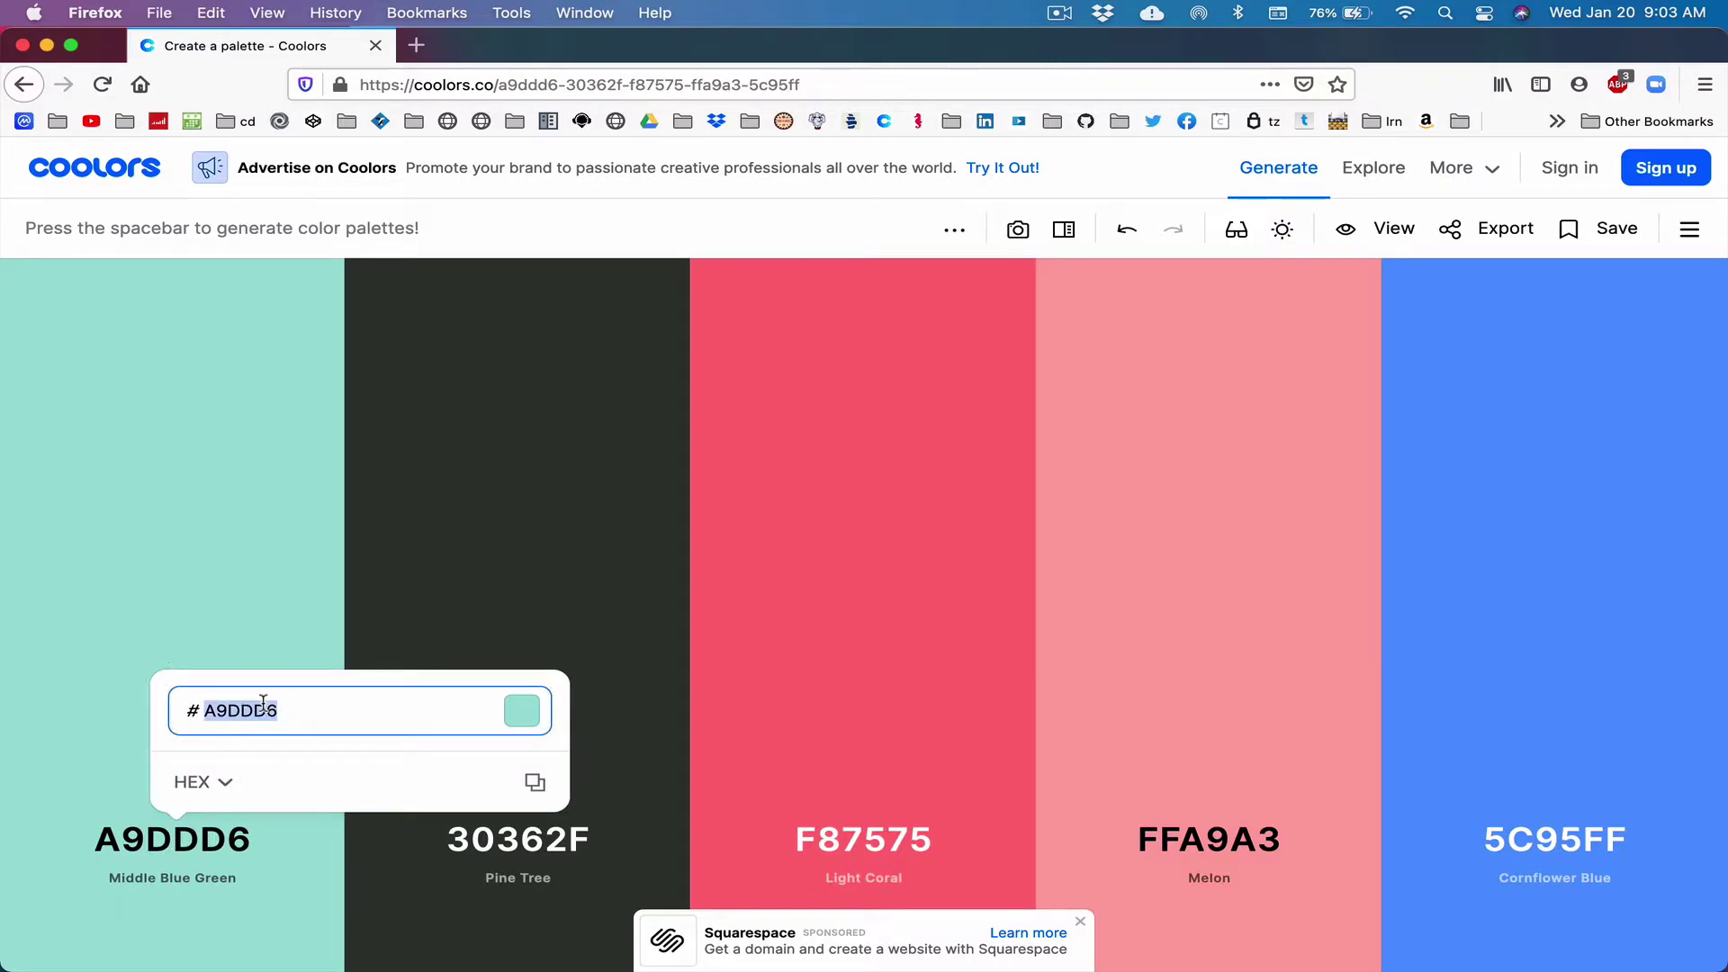
left_click(227, 781)
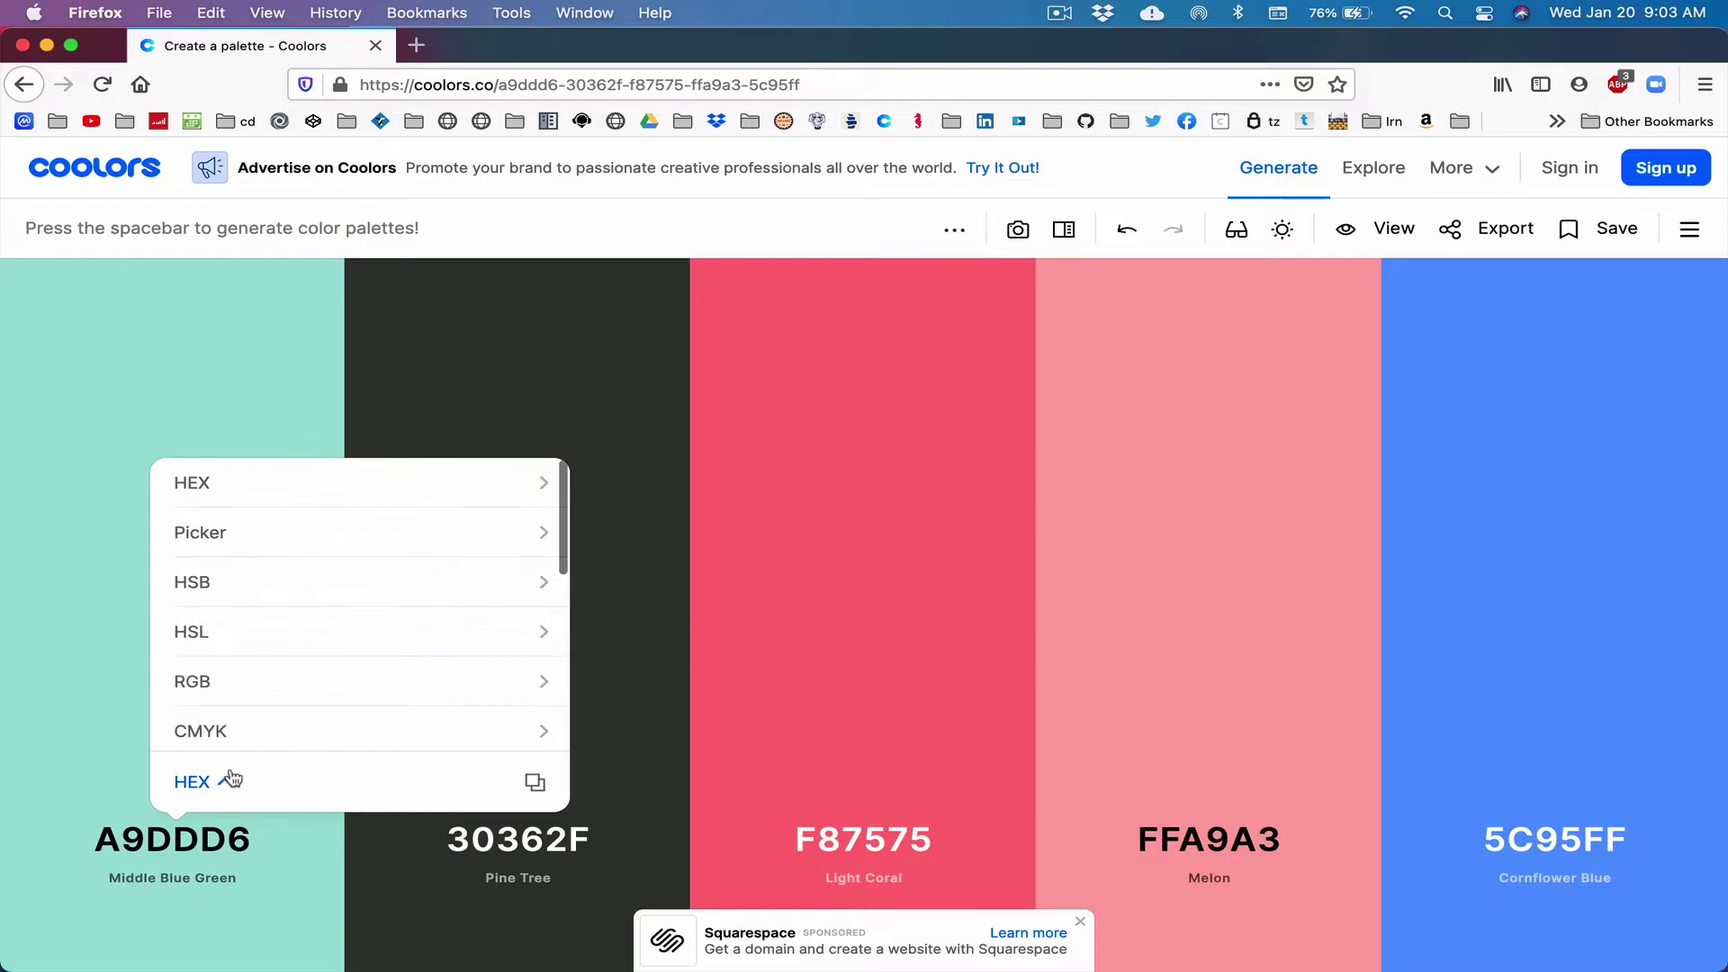
left_click(240, 690)
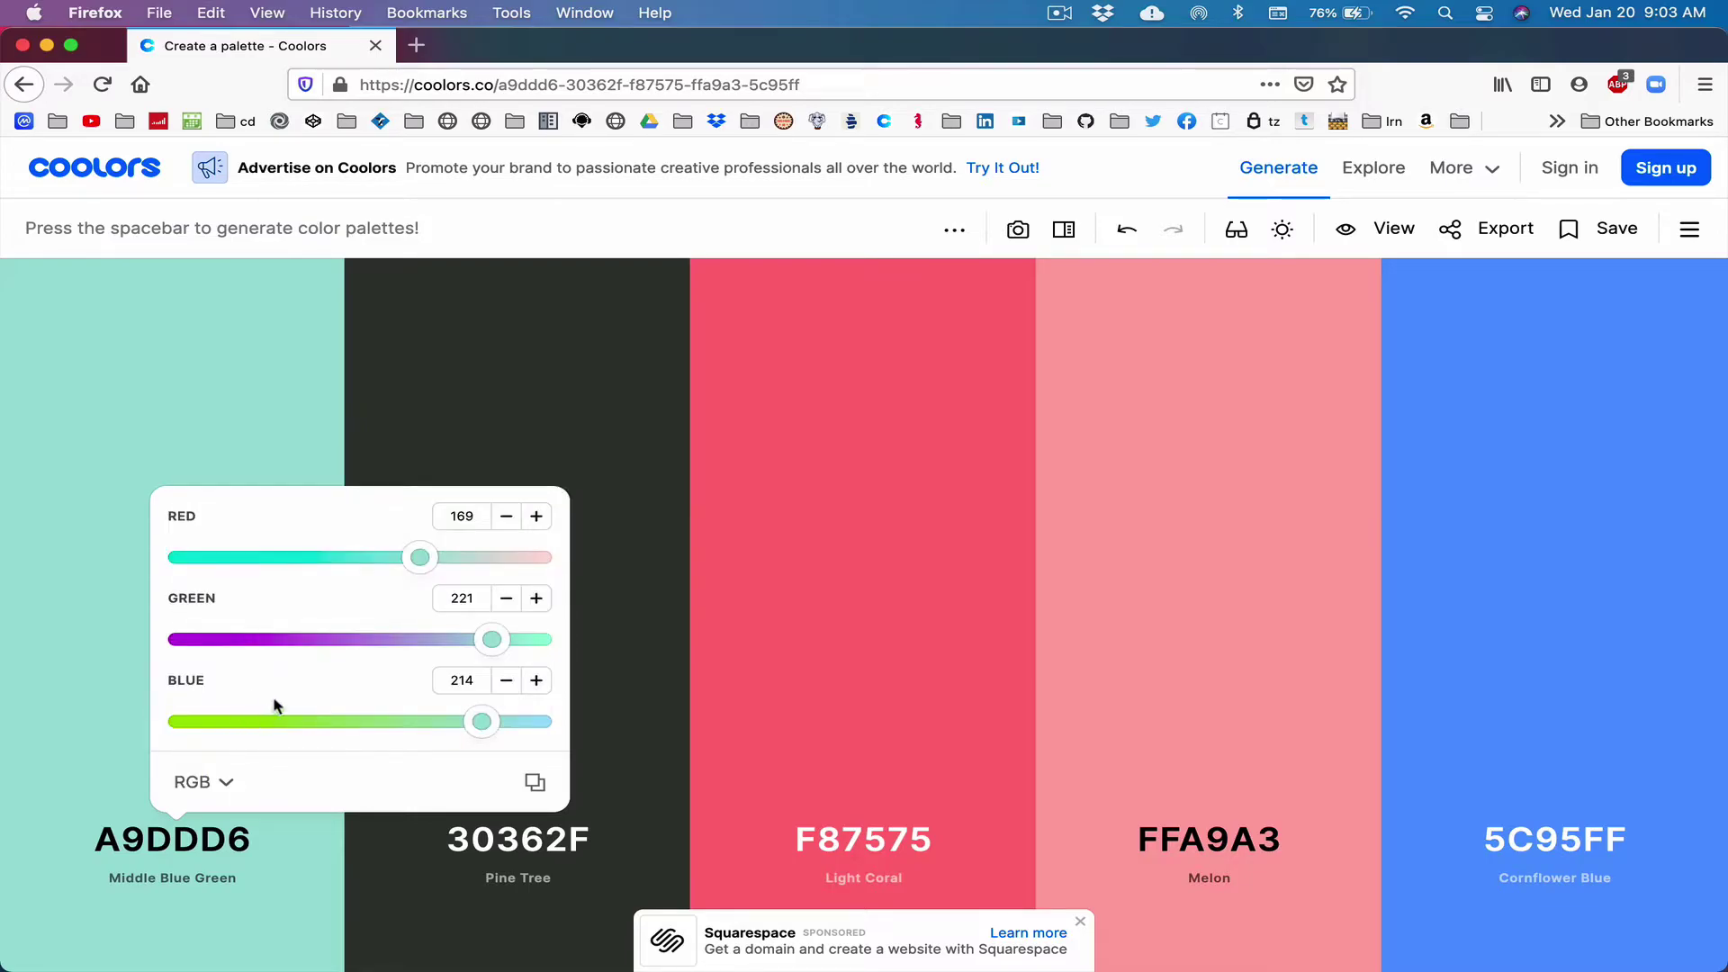
left_click_drag(488, 649, 360, 646)
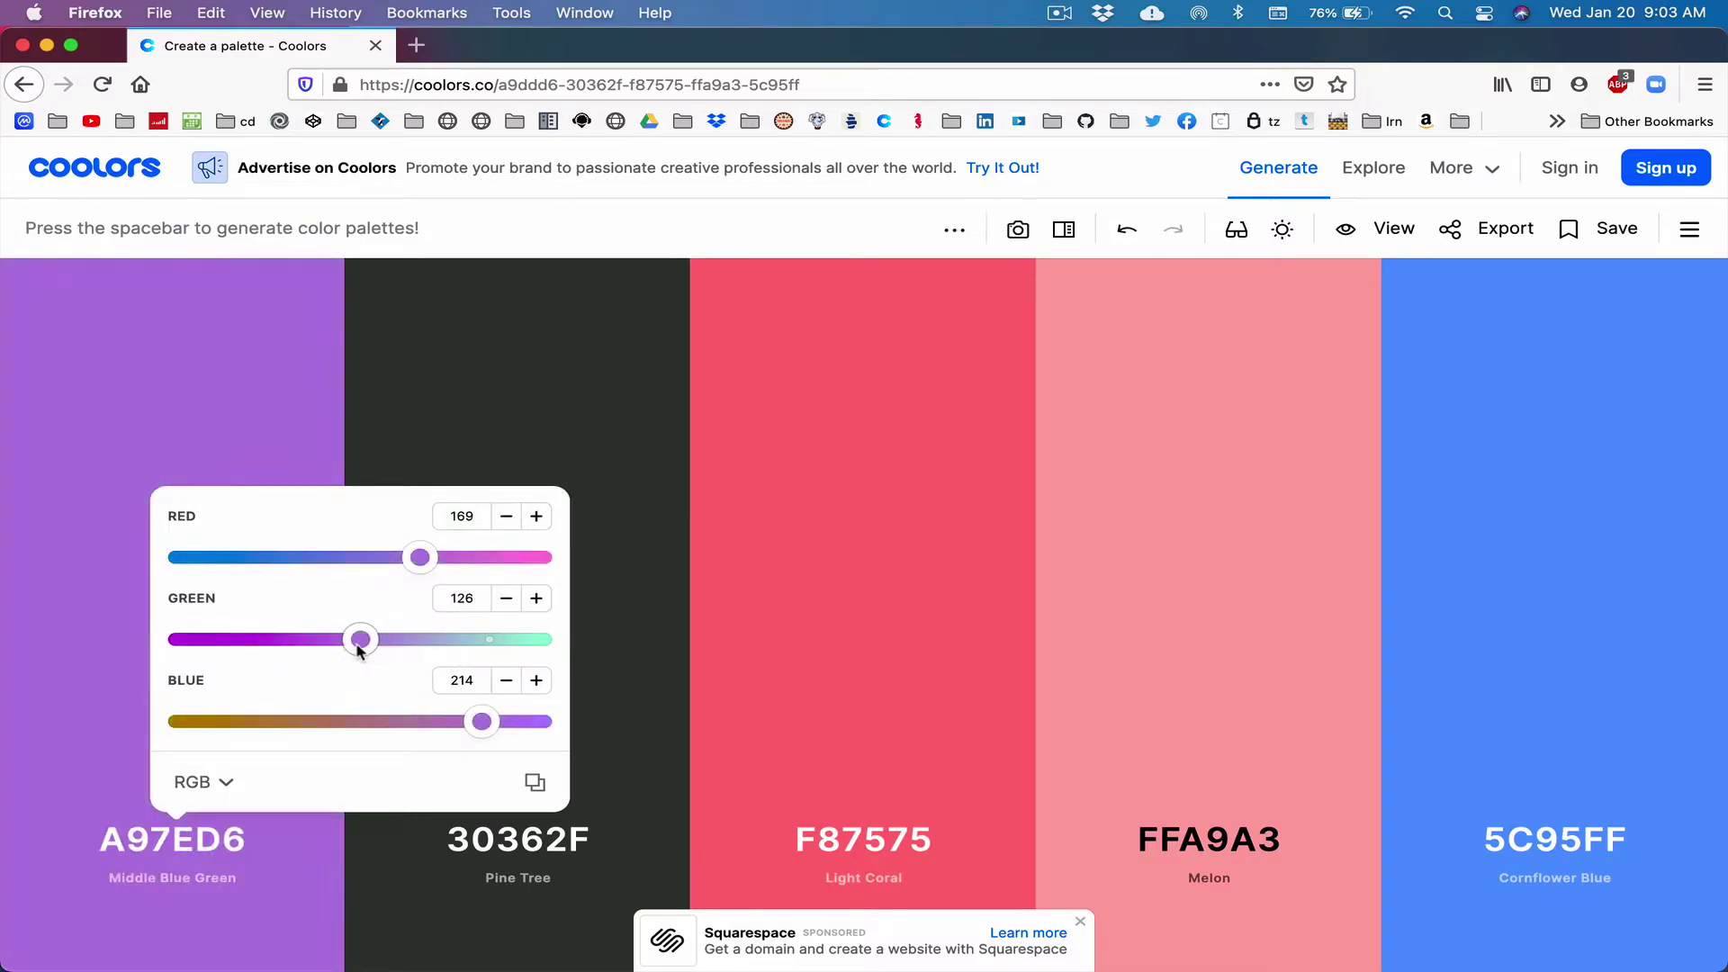
left_click(624, 663)
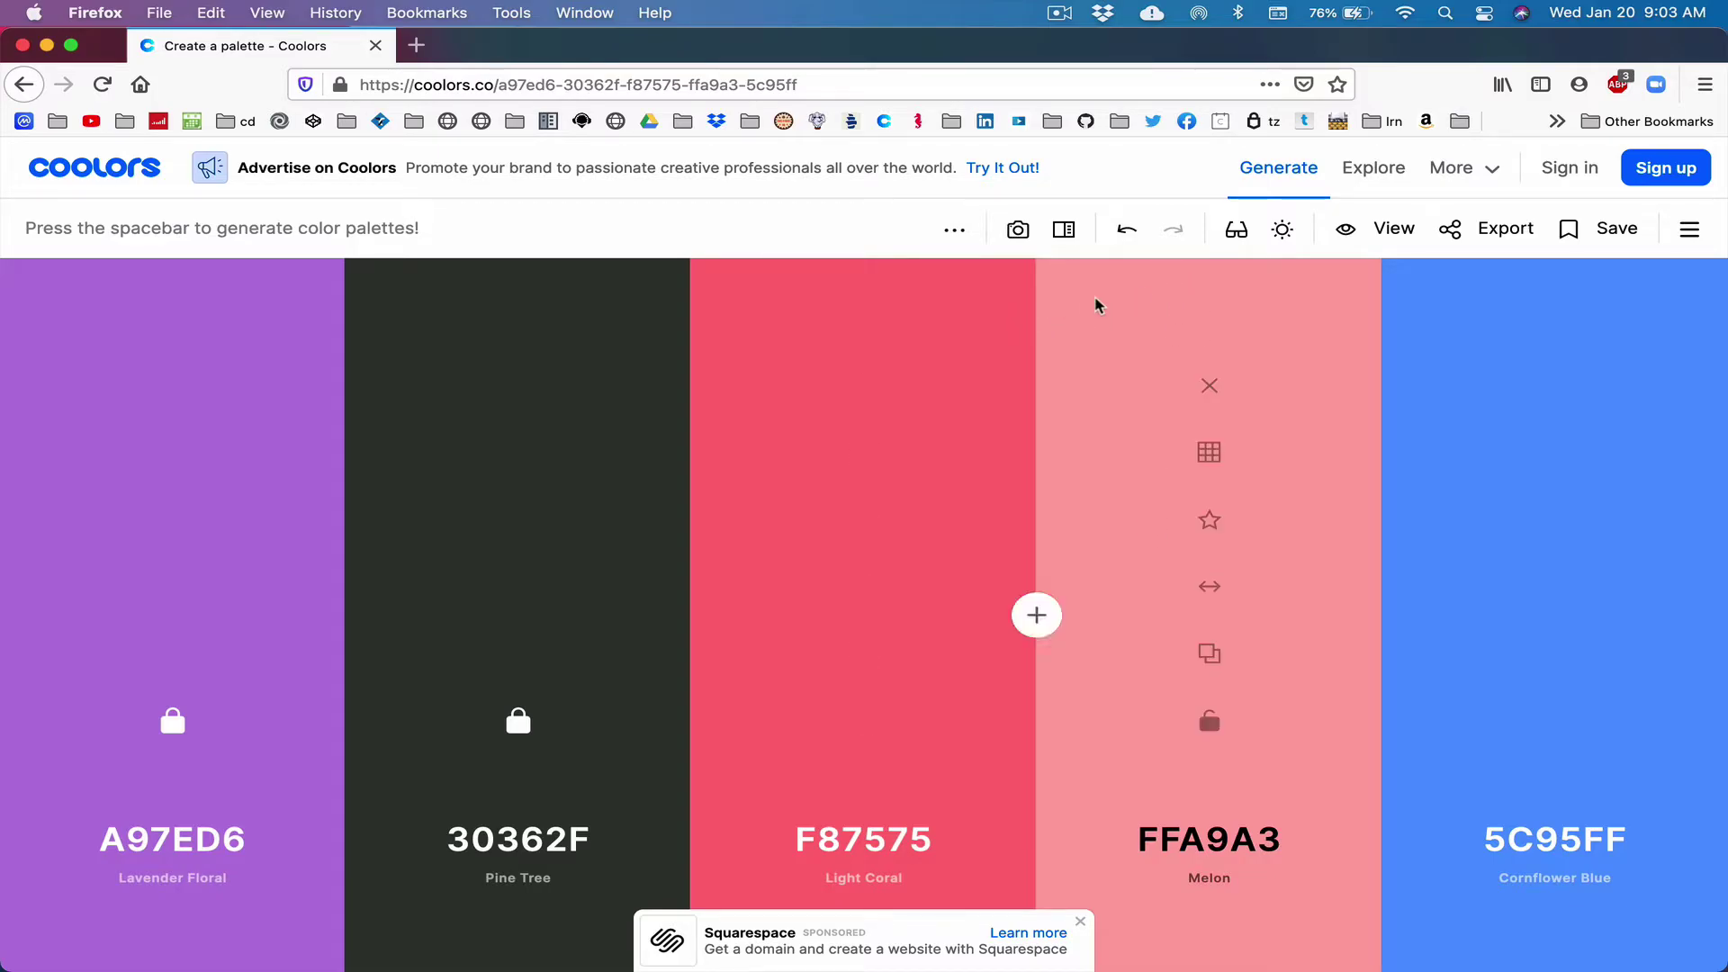
Step: Upload the Bruce Lee quote image from the Desktop into the image picker
left_click(1019, 231)
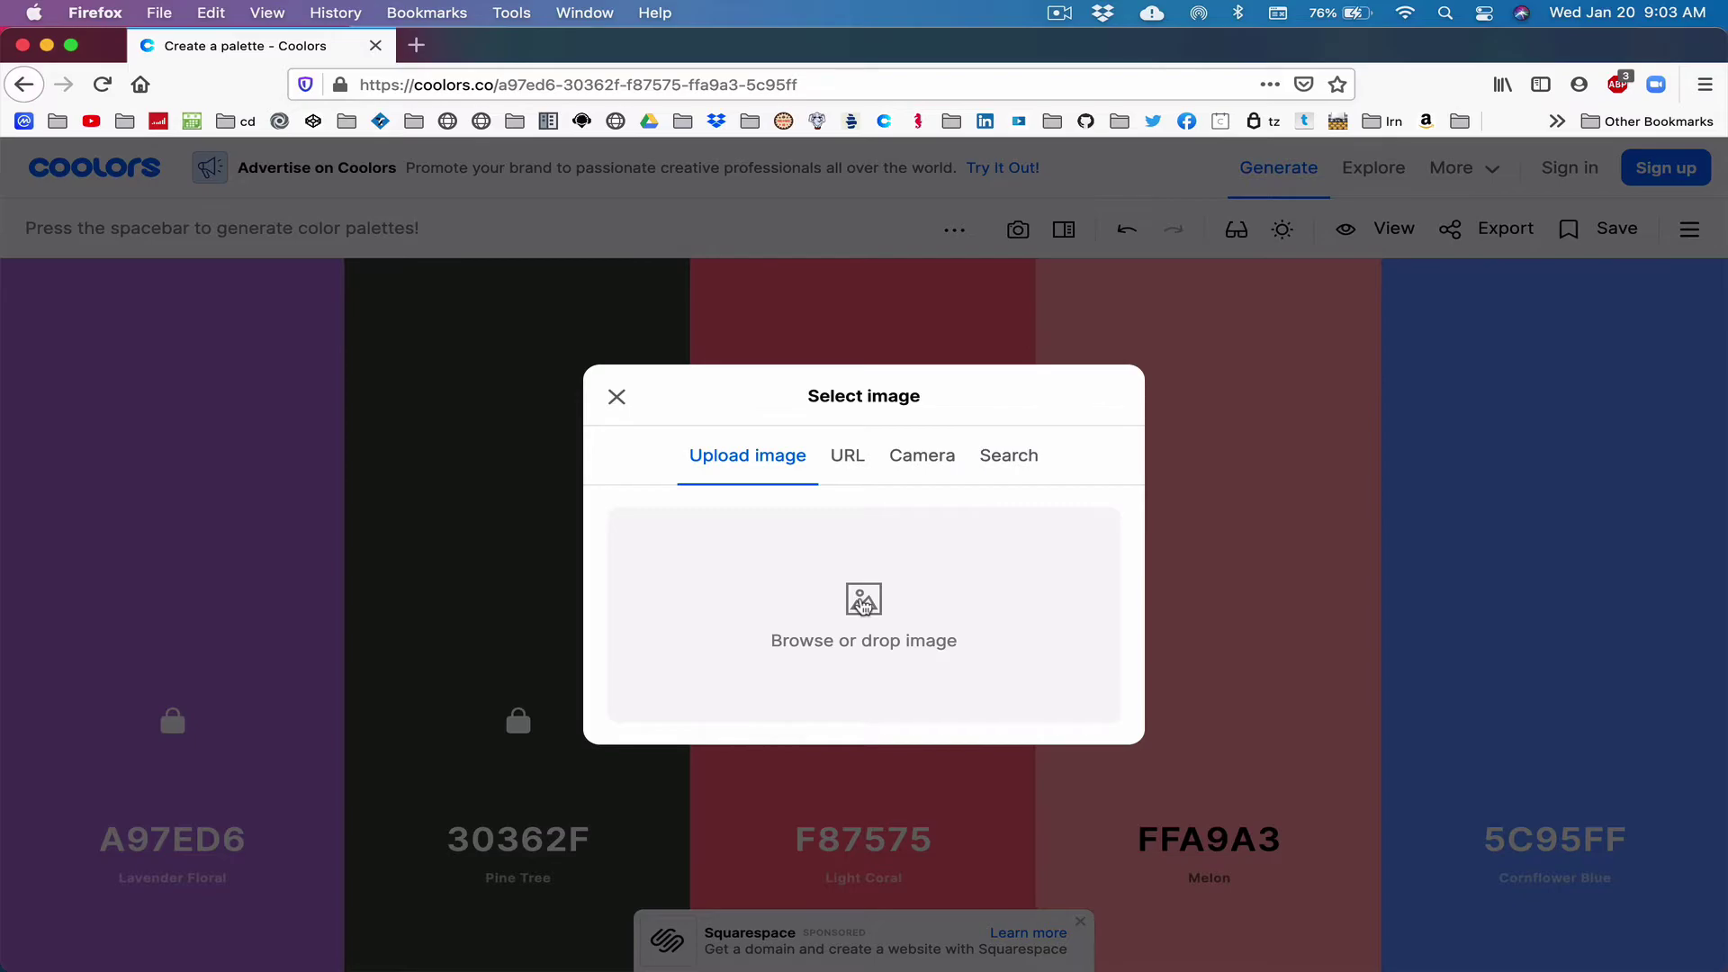
left_click(863, 605)
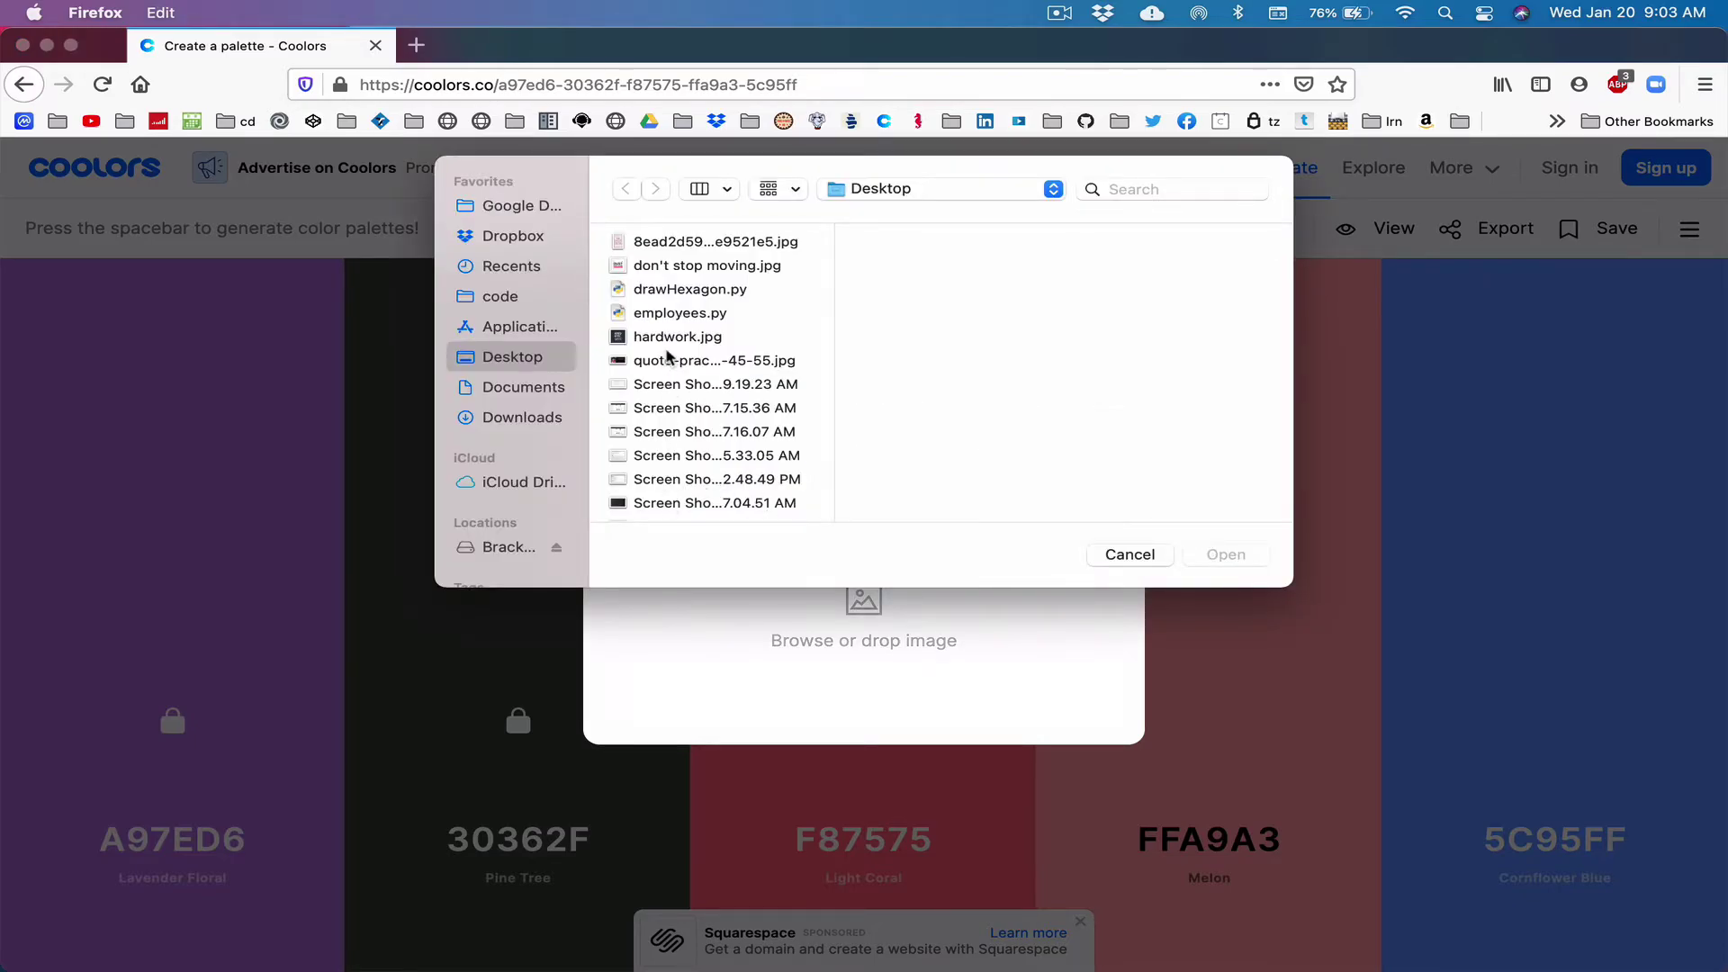
left_click(645, 362)
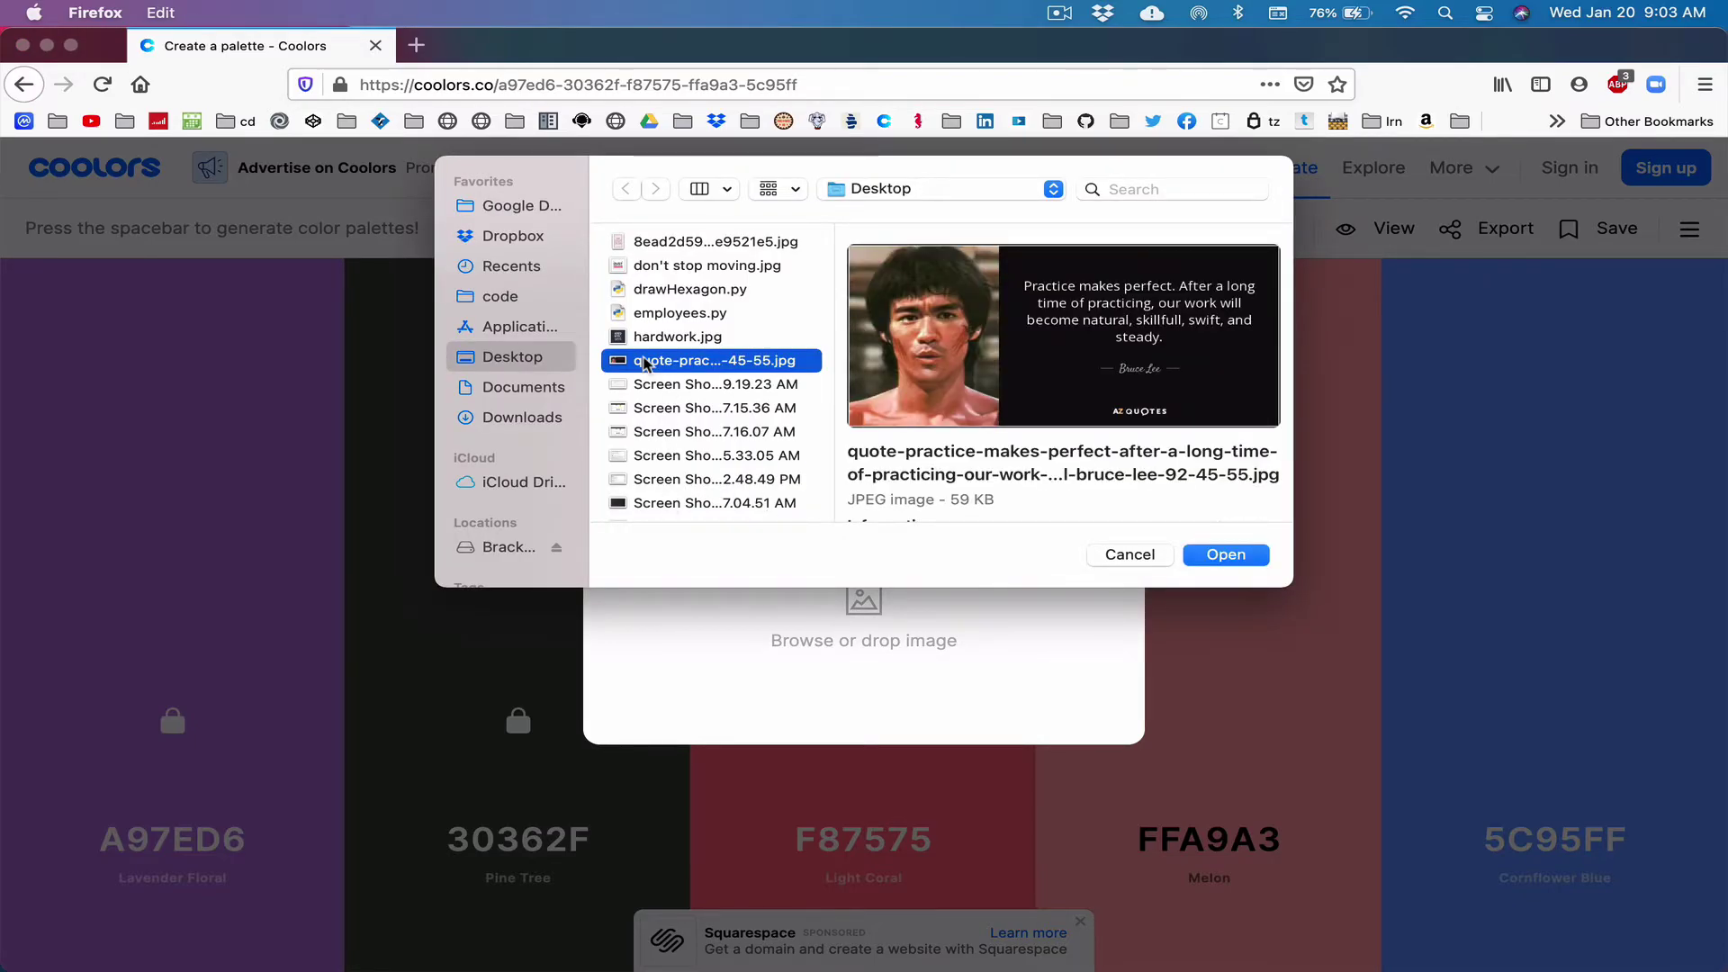
double_click(645, 362)
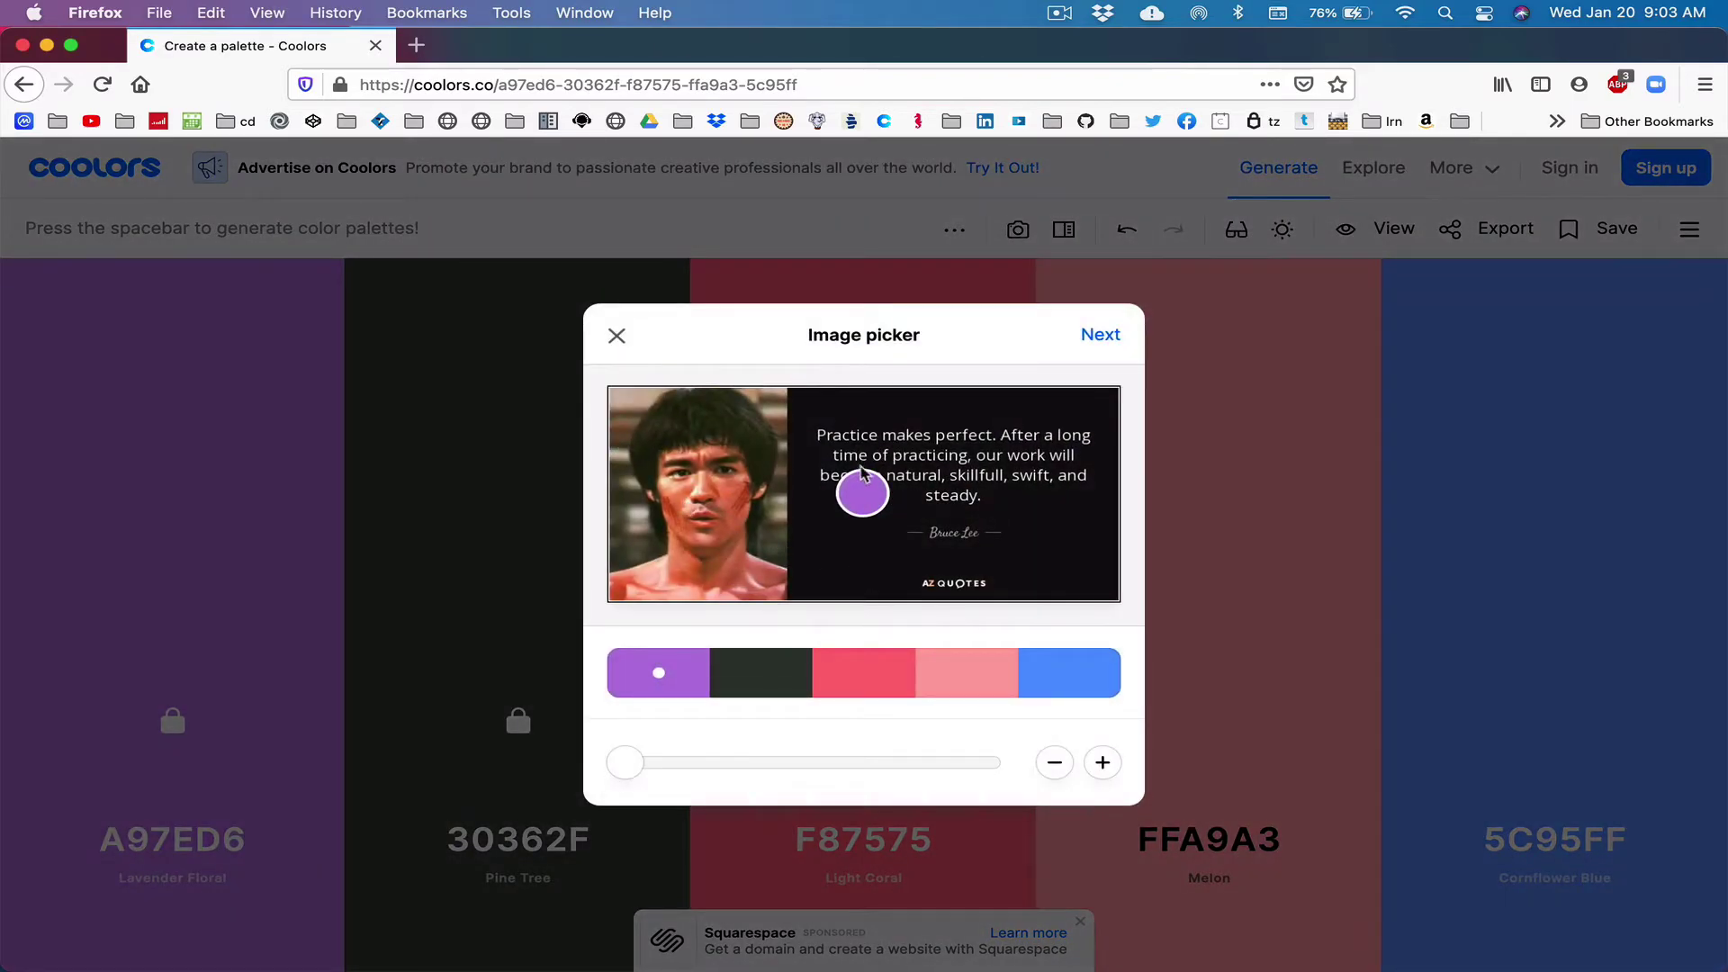
Step: Sample the first three palette colors from the image: skin tone from the face, peach from the AZ Quotes logo, and dark hair
mouse_move(862, 493)
left_mouse_down()
mouse_move(851, 552)
mouse_move(835, 551)
left_mouse_up()
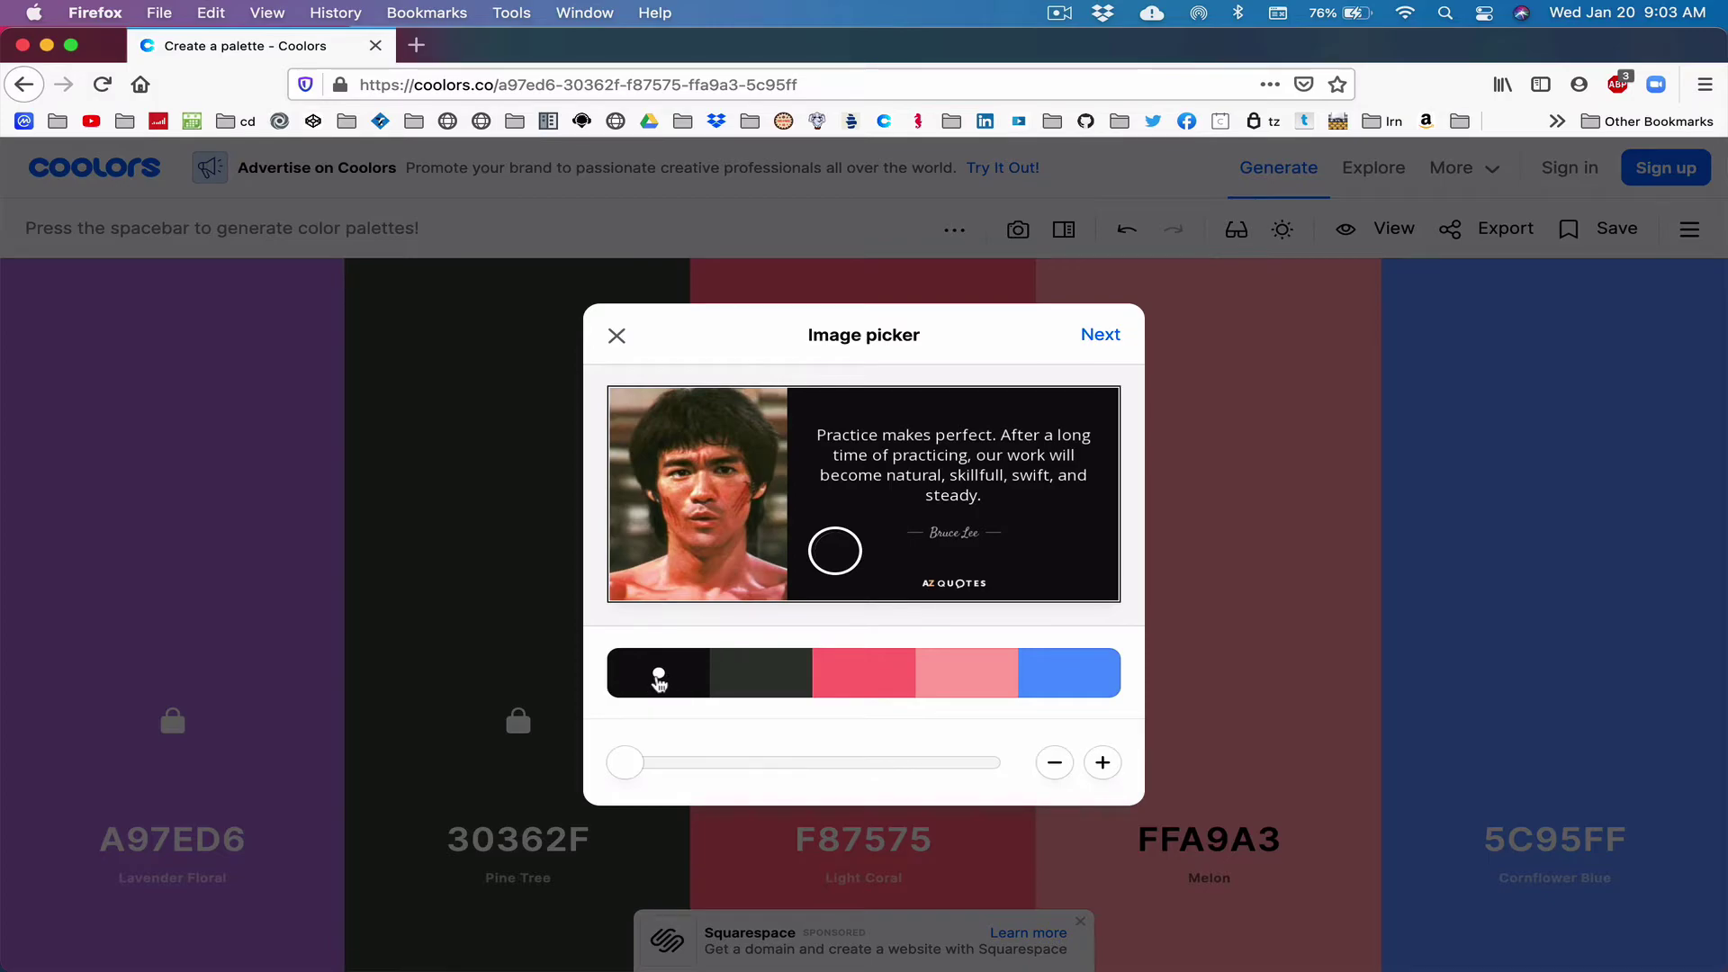
mouse_move(835, 551)
left_mouse_down()
mouse_move(736, 563)
mouse_move(722, 505)
left_mouse_up()
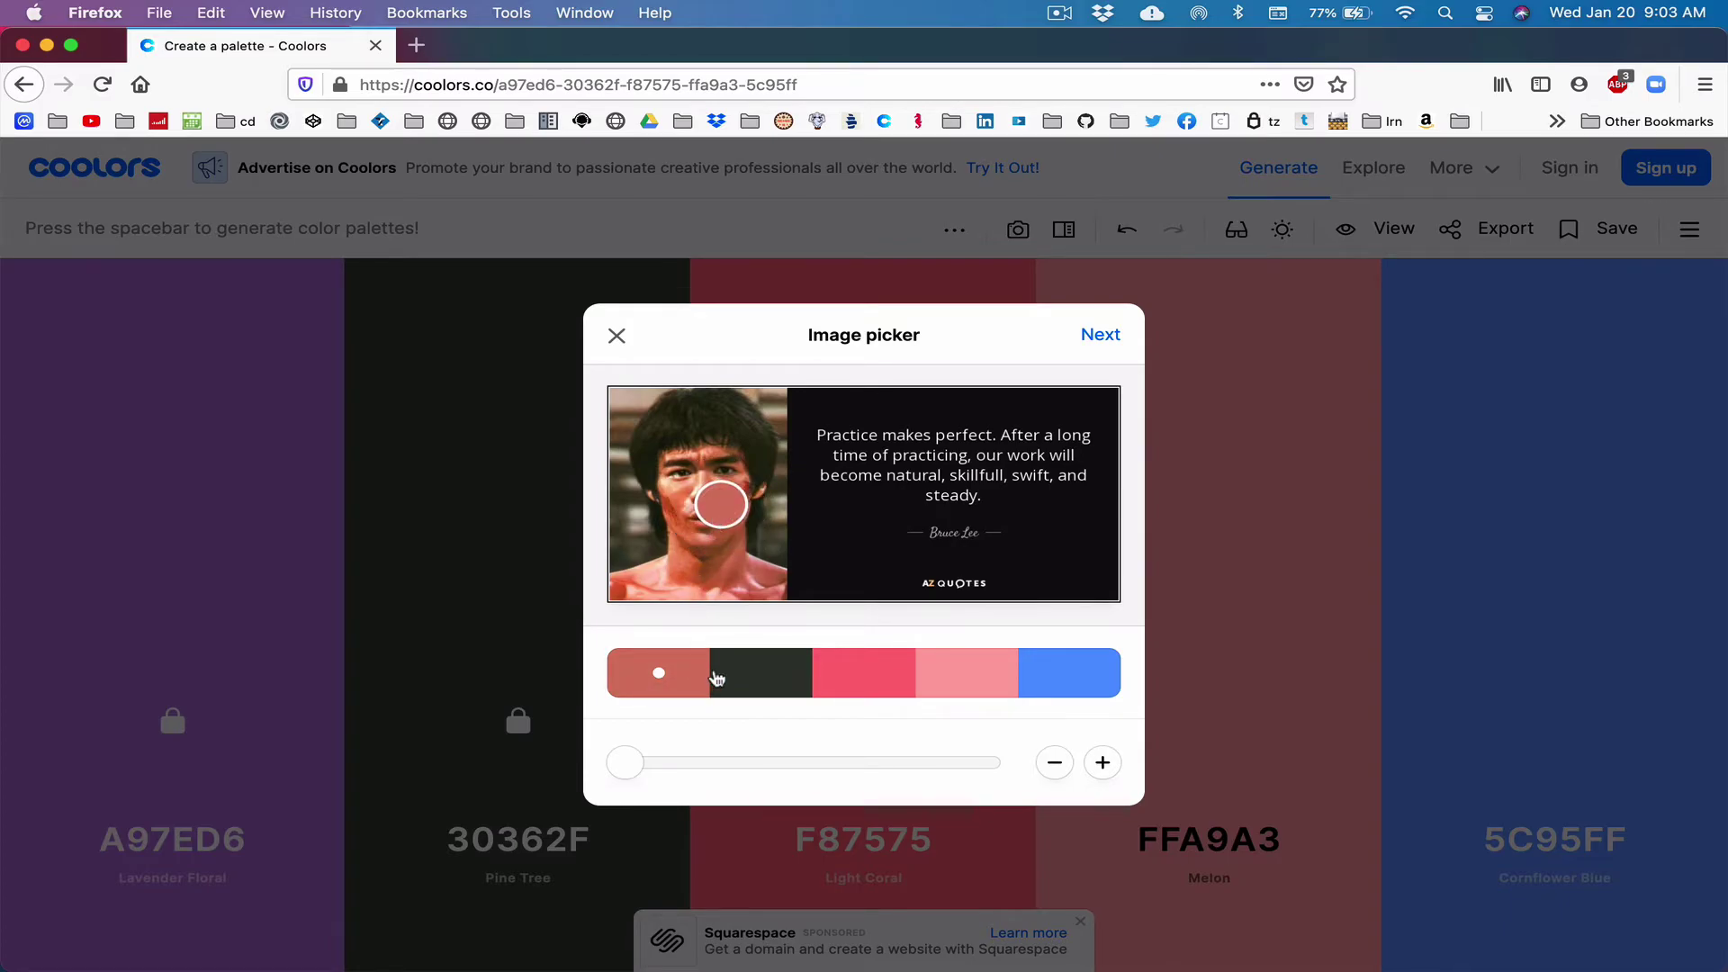
left_click(761, 677)
mouse_move(862, 493)
left_mouse_down()
mouse_move(894, 563)
mouse_move(930, 580)
left_mouse_up()
left_click(868, 672)
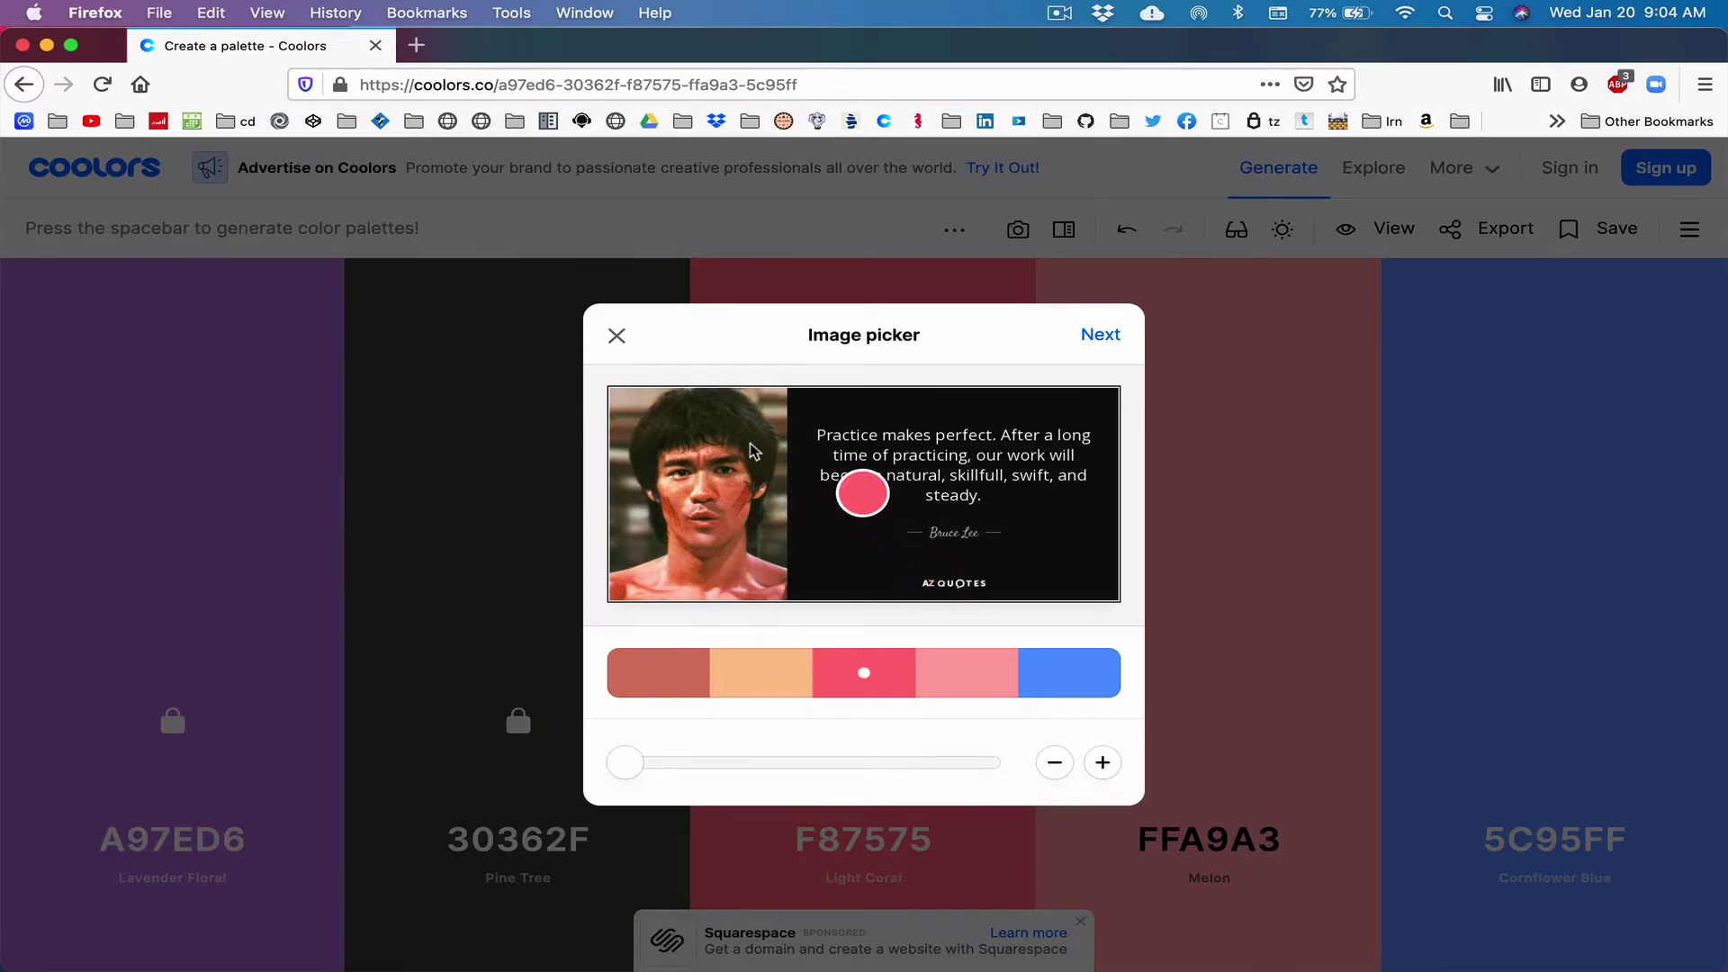
left_click_drag(861, 508, 725, 419)
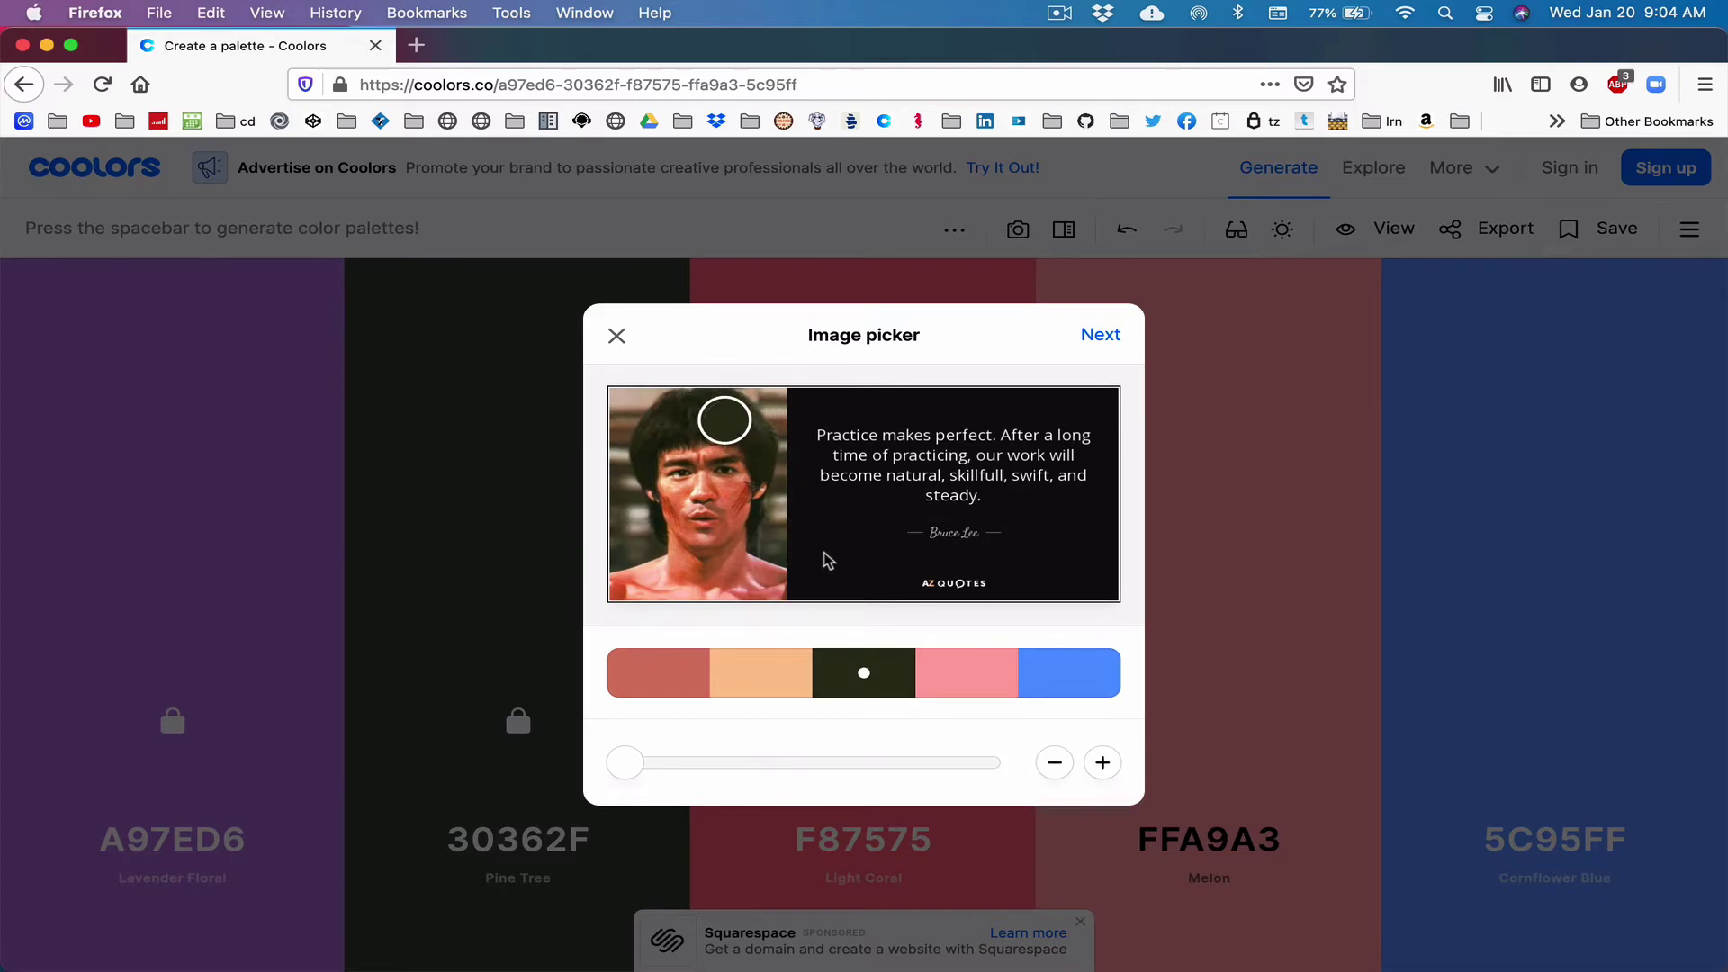
Step: View the color codes of the palette sampled from the image, then close the palette view
left_click(1114, 341)
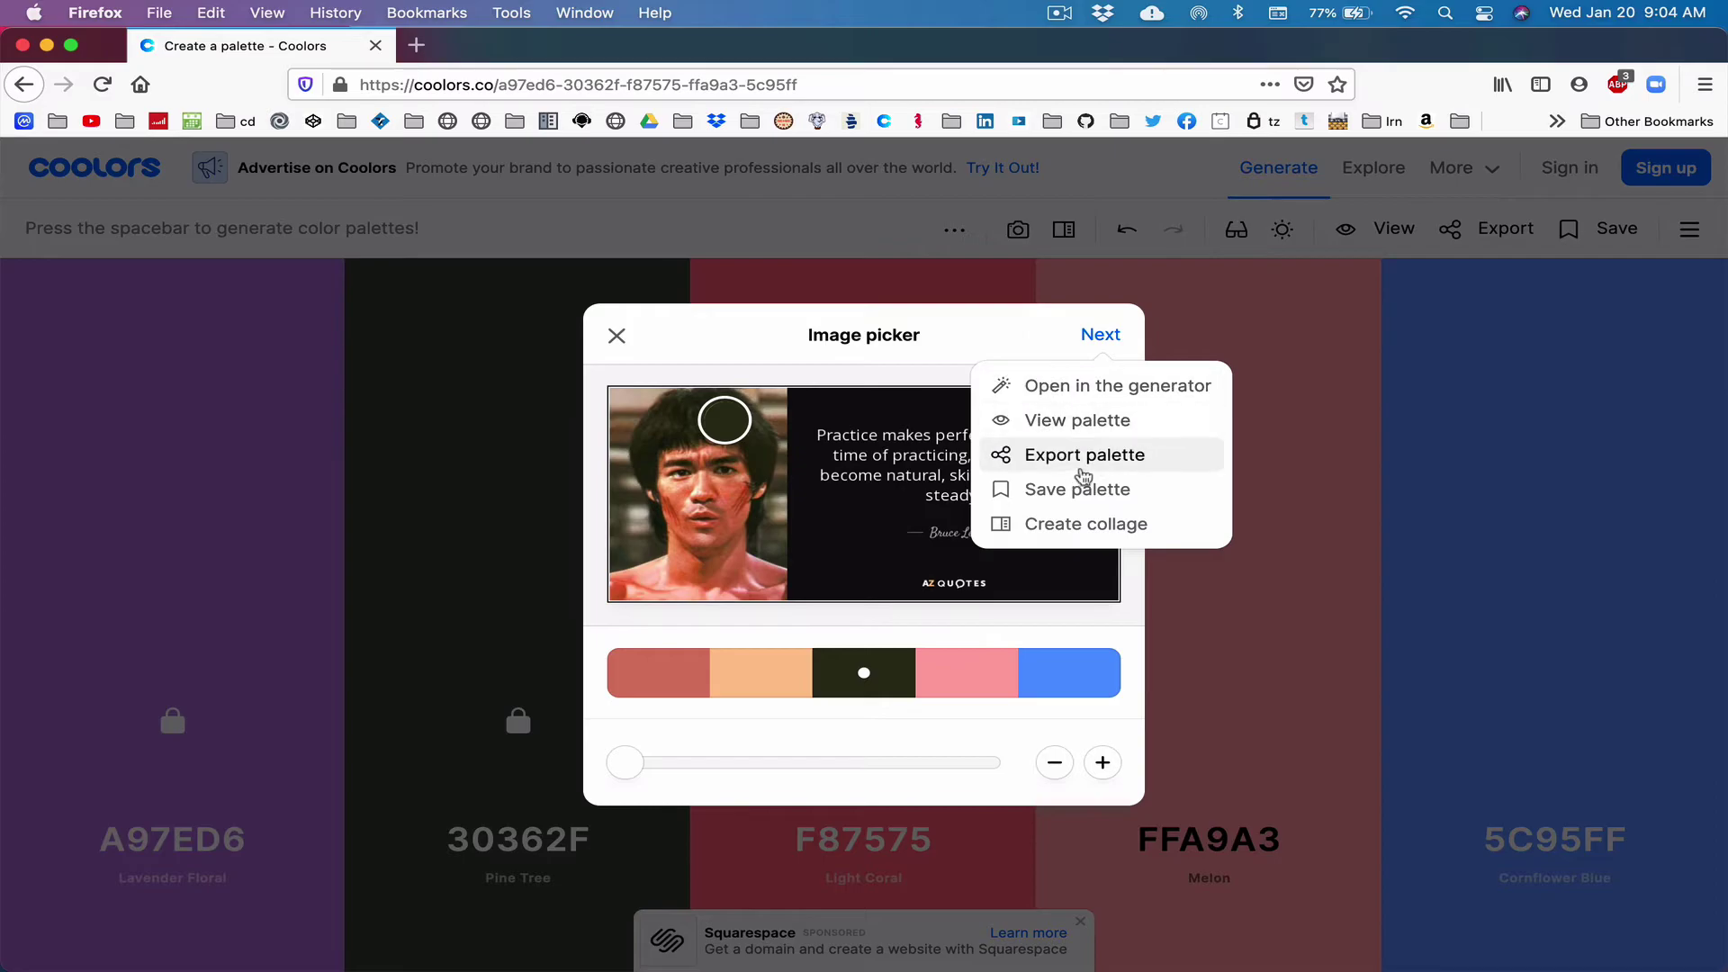
left_click(1112, 422)
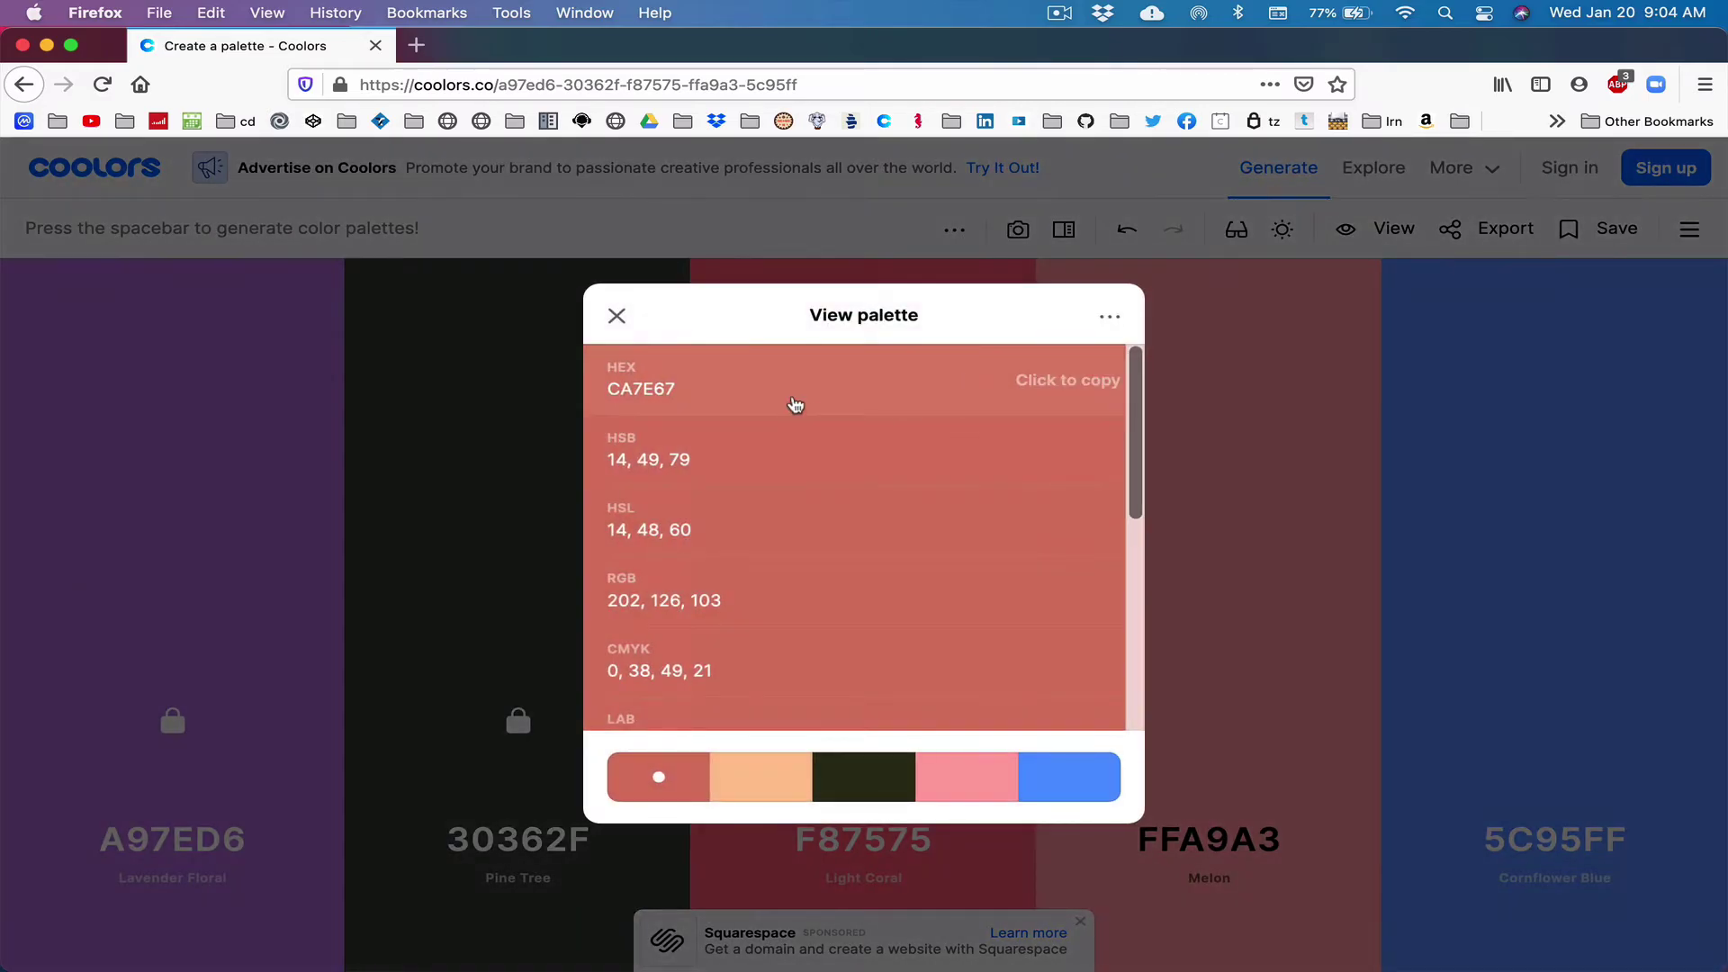
left_click(616, 315)
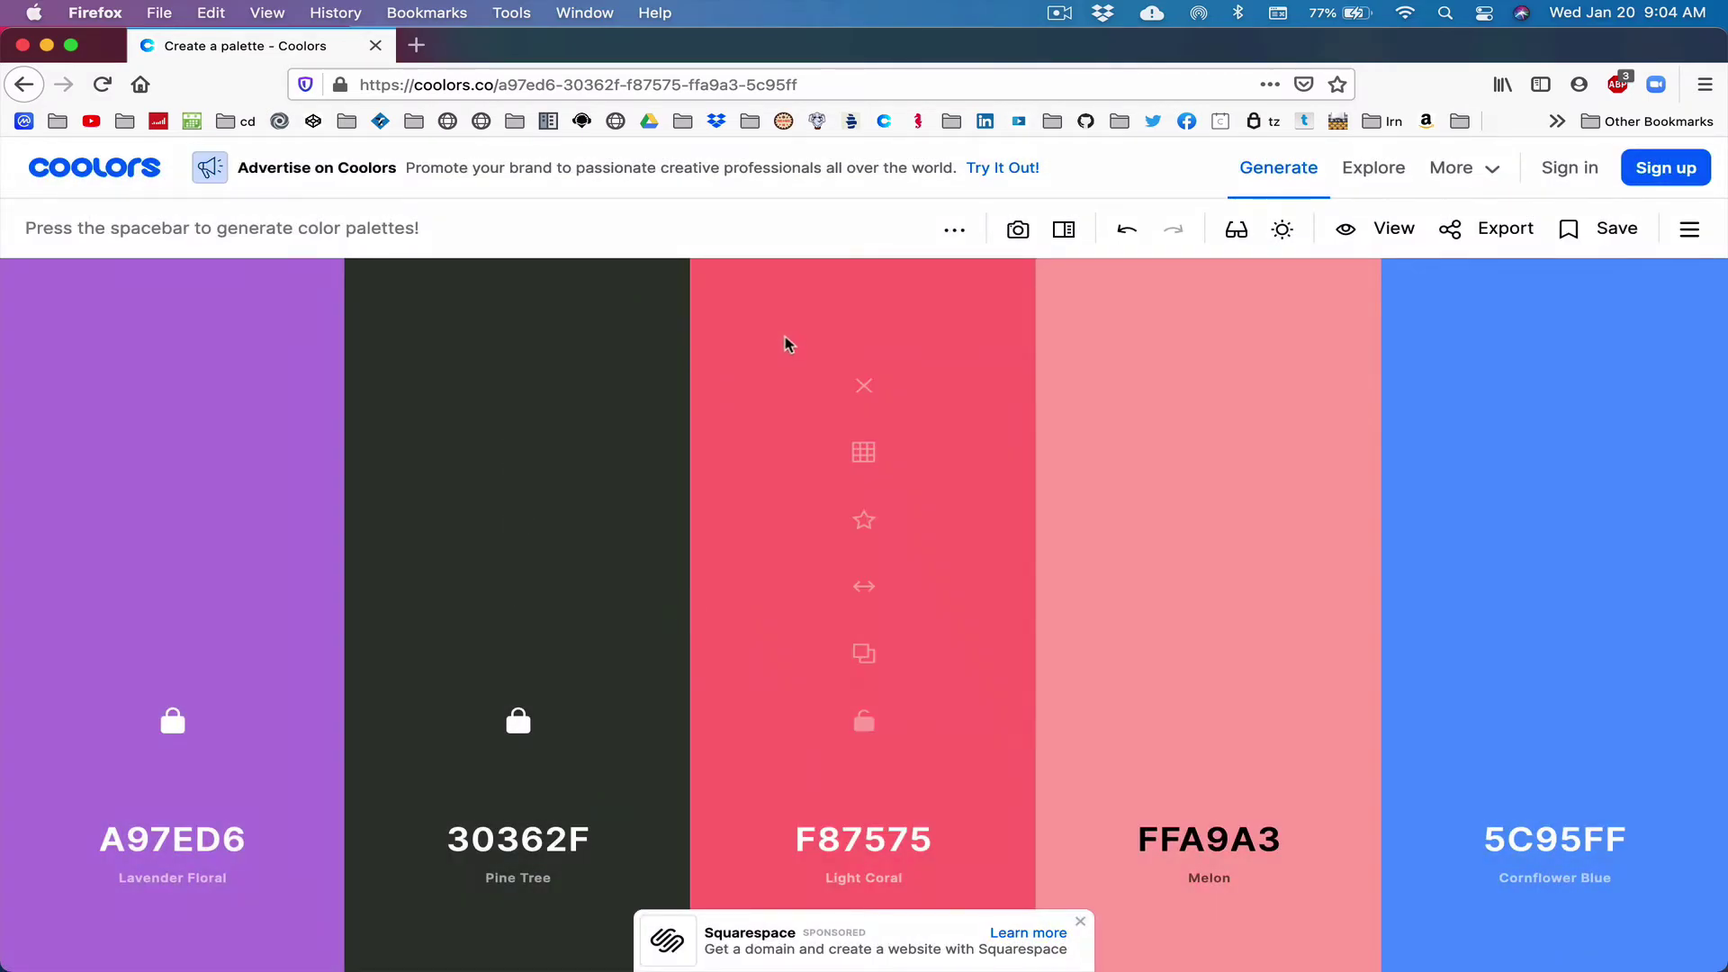
Step: Load the Bruce Lee quote image into the image picker again
left_click(1018, 229)
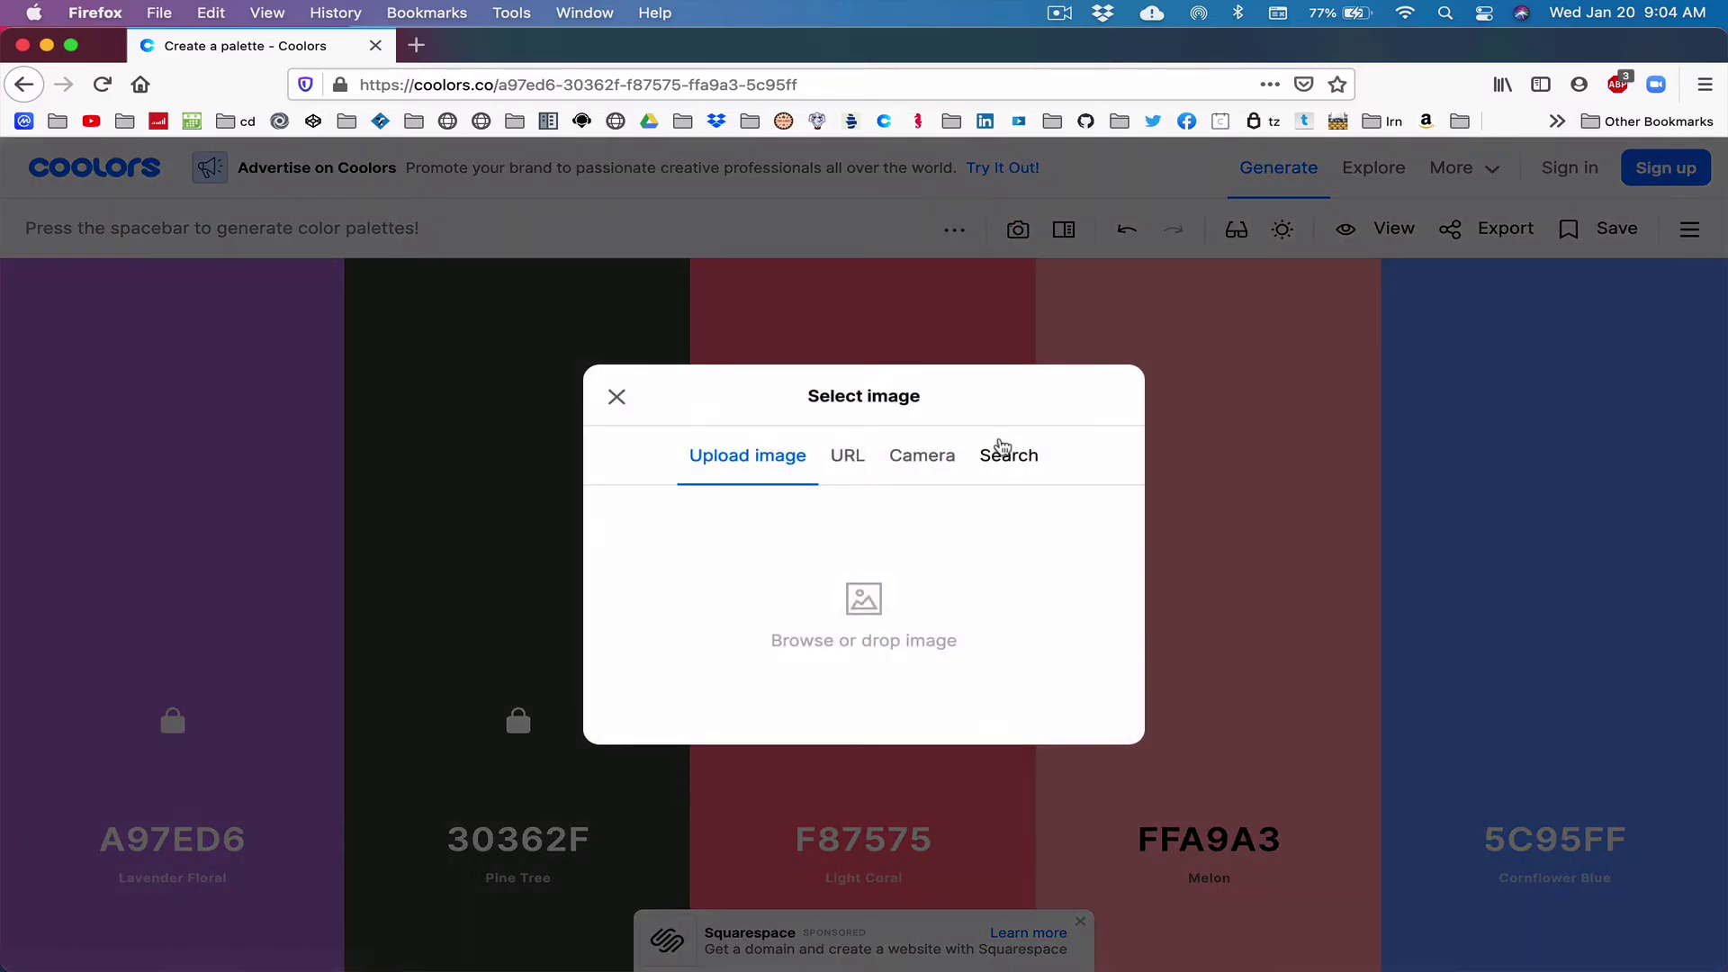
left_click(876, 598)
double_click(671, 360)
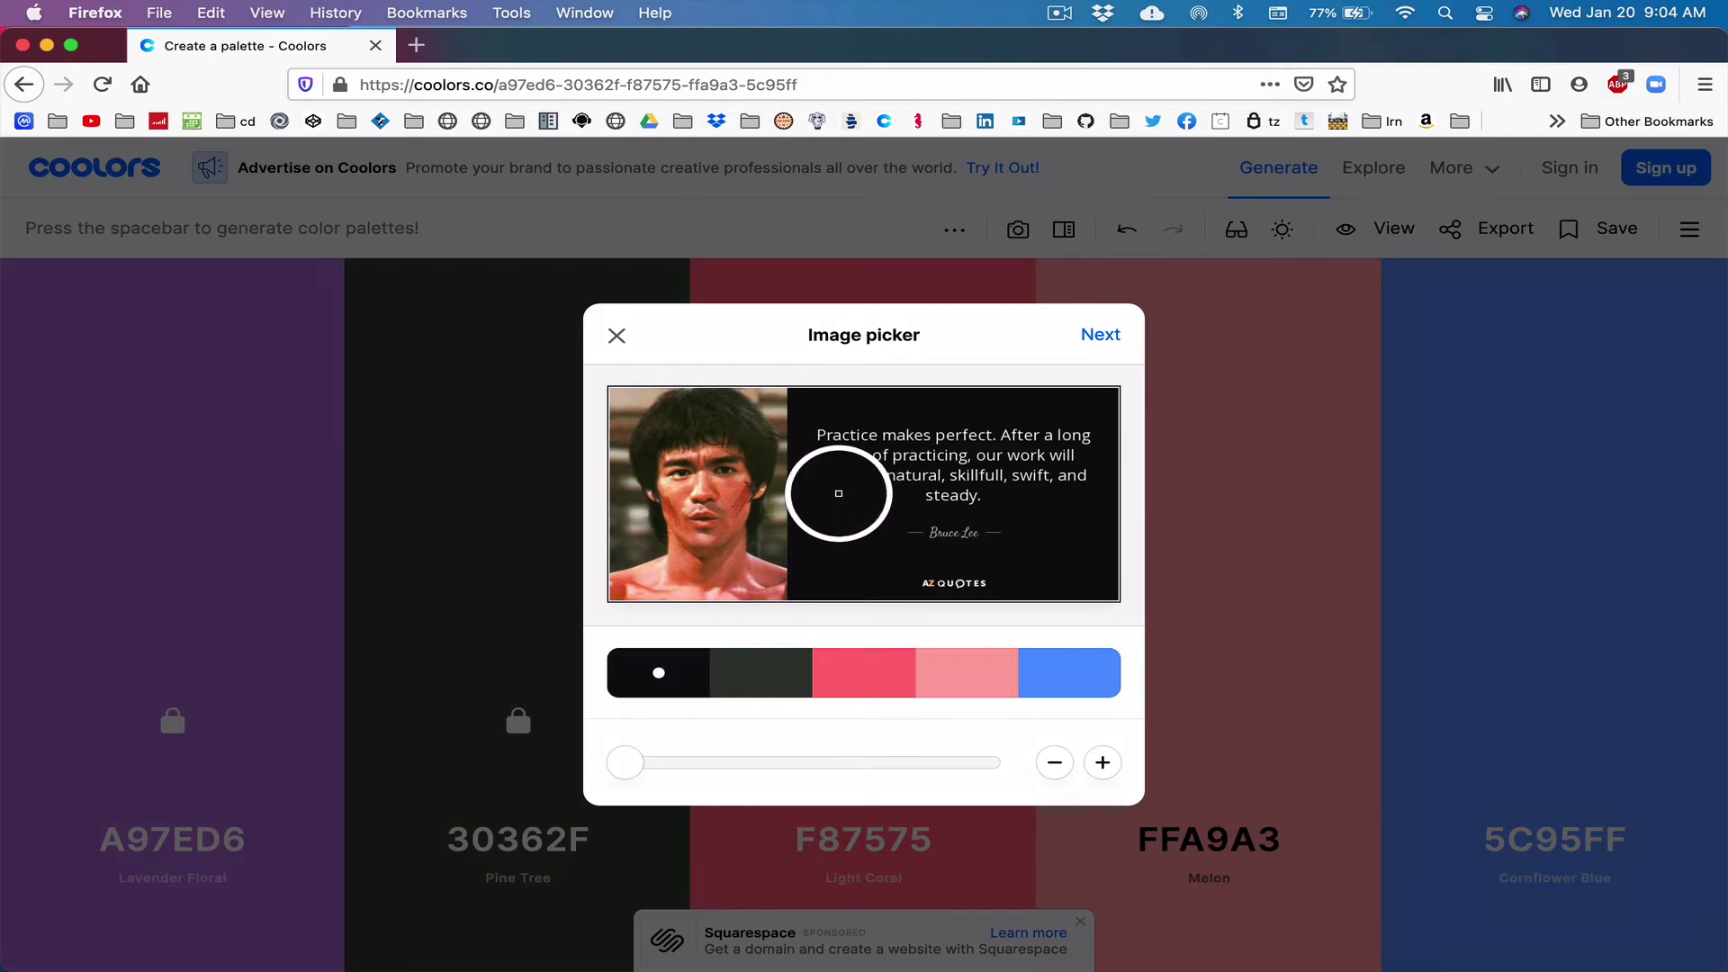
left_click_drag(839, 493, 726, 486)
left_click(1102, 338)
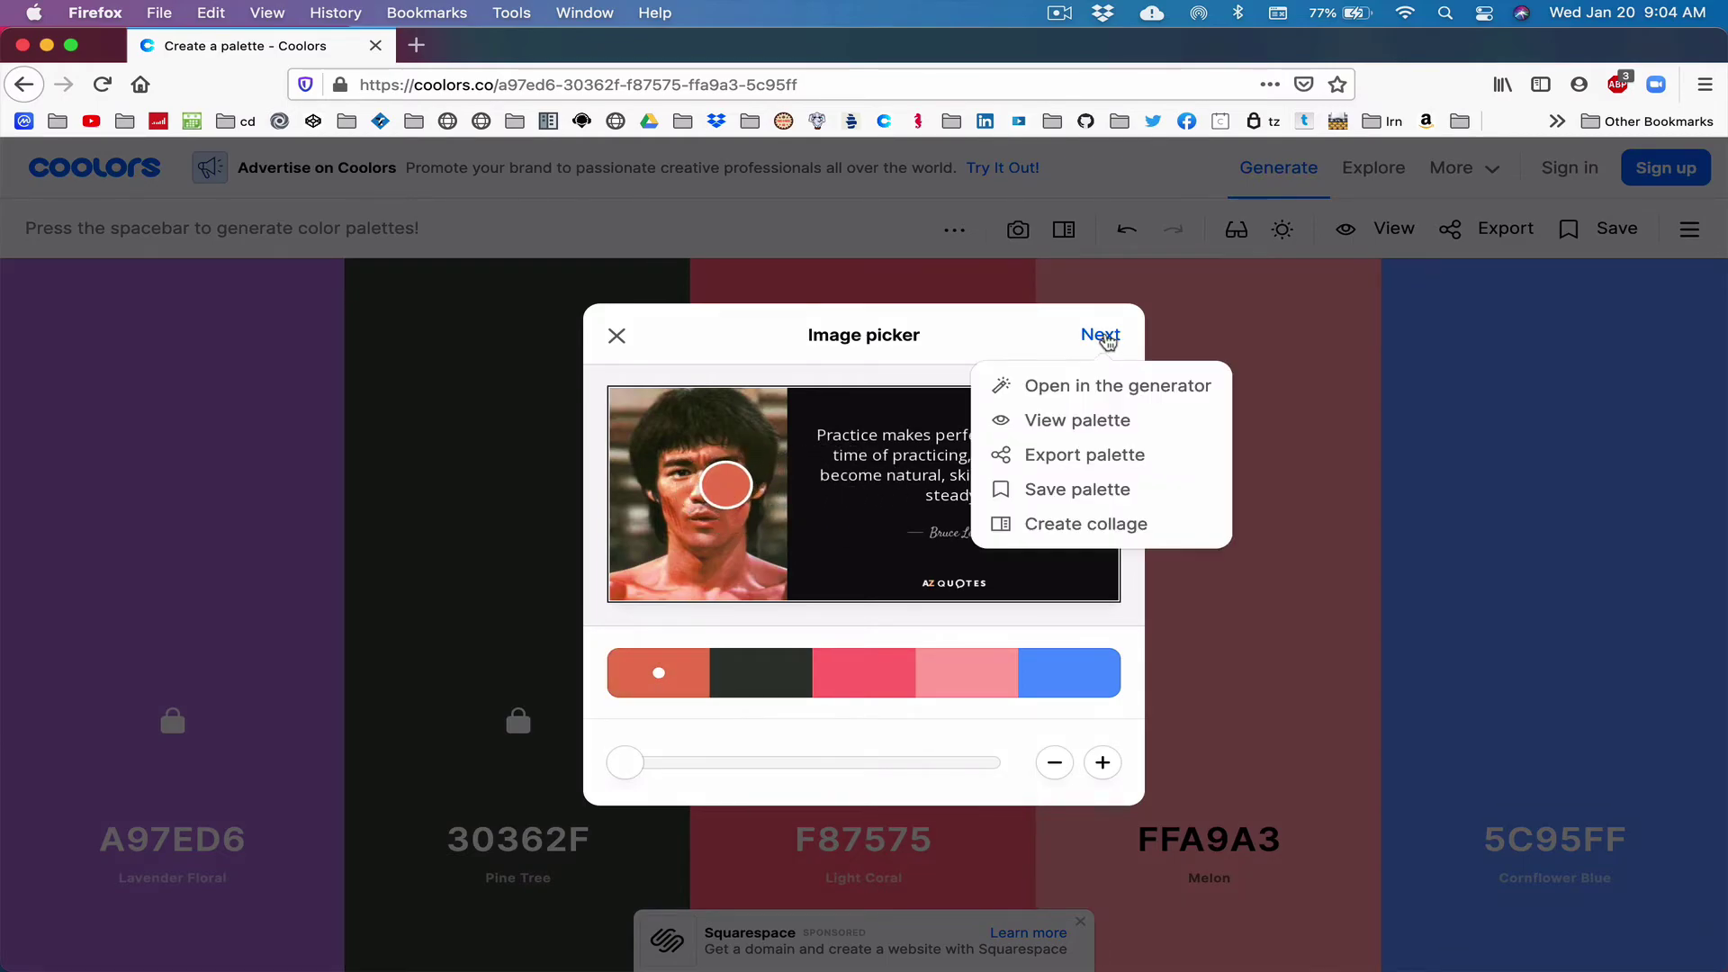
left_click(897, 425)
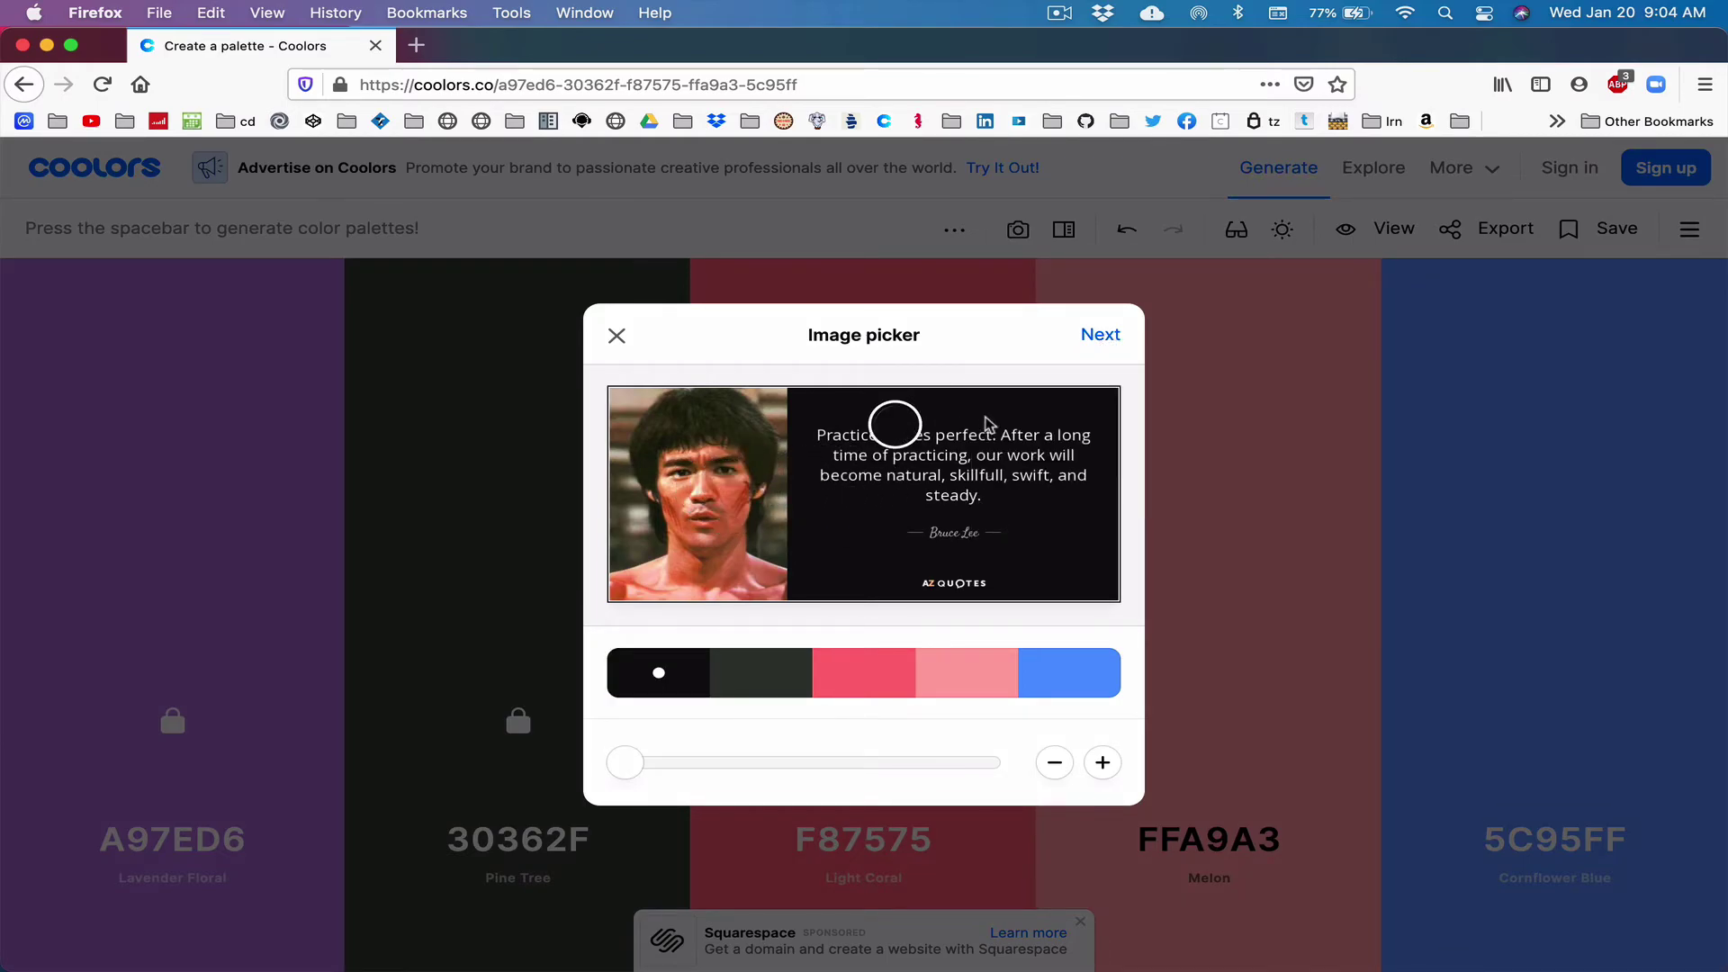
left_click(1104, 334)
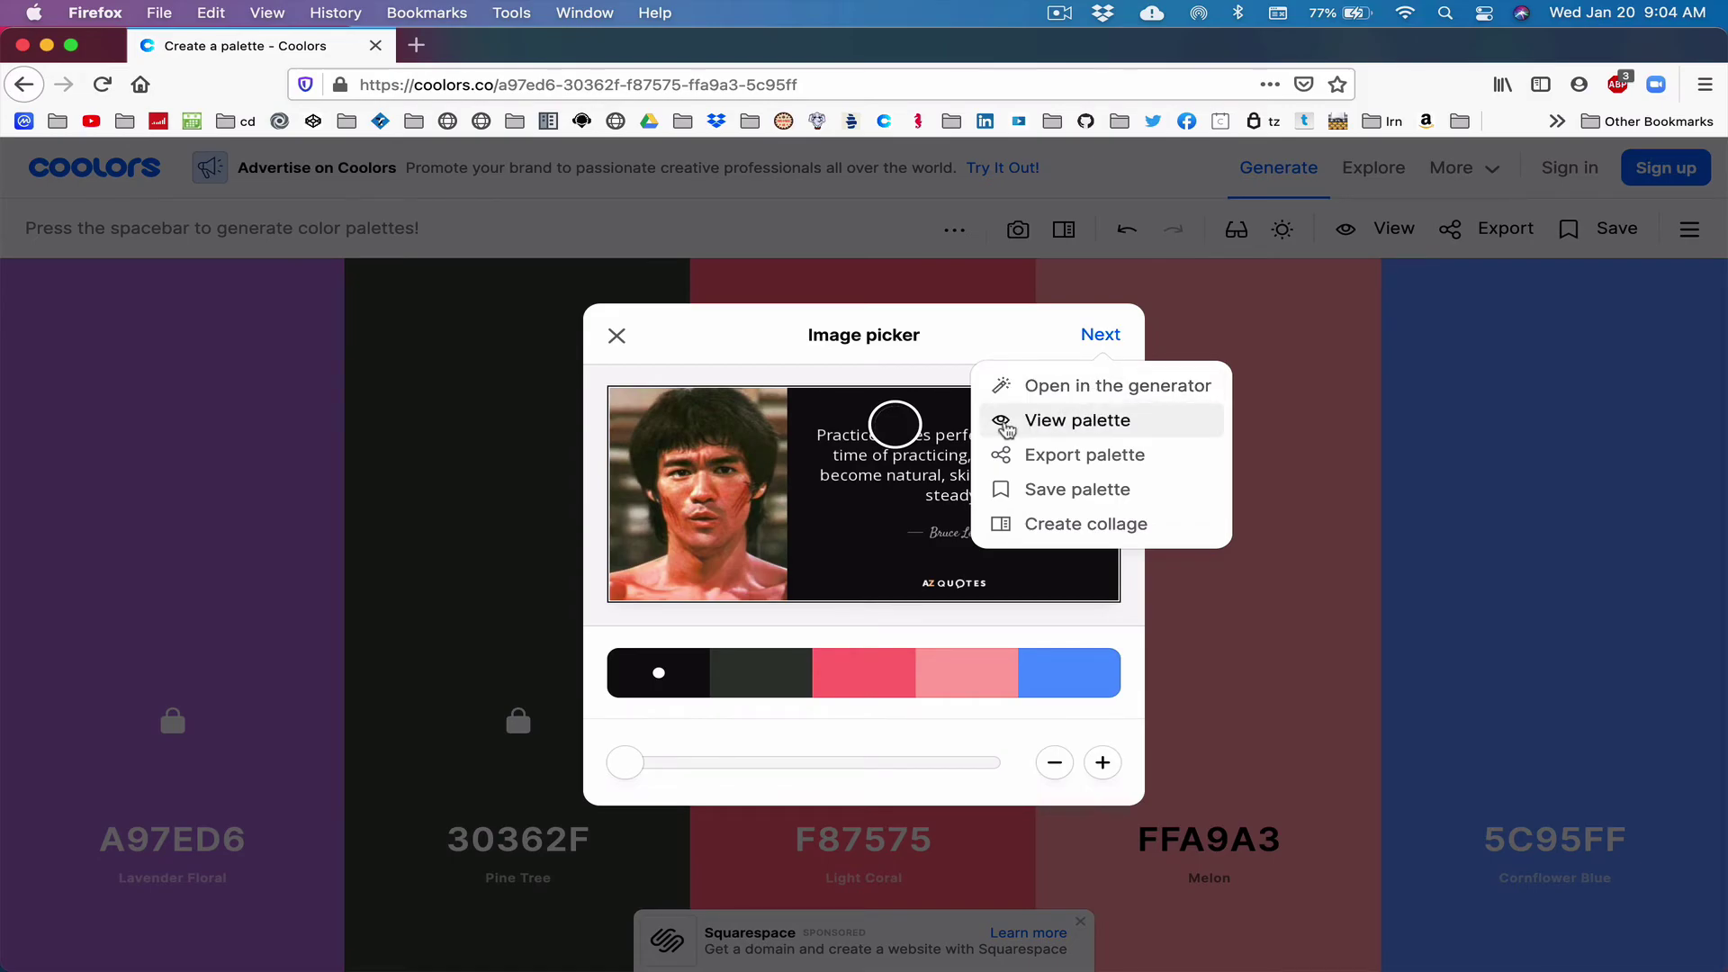
left_click(896, 432)
Step: Sample the first color from the face and the second from the AZ Quotes logo, and open the palette in the generator
left_click_drag(893, 447, 733, 501)
left_click(794, 690)
left_click_drag(859, 494, 930, 580)
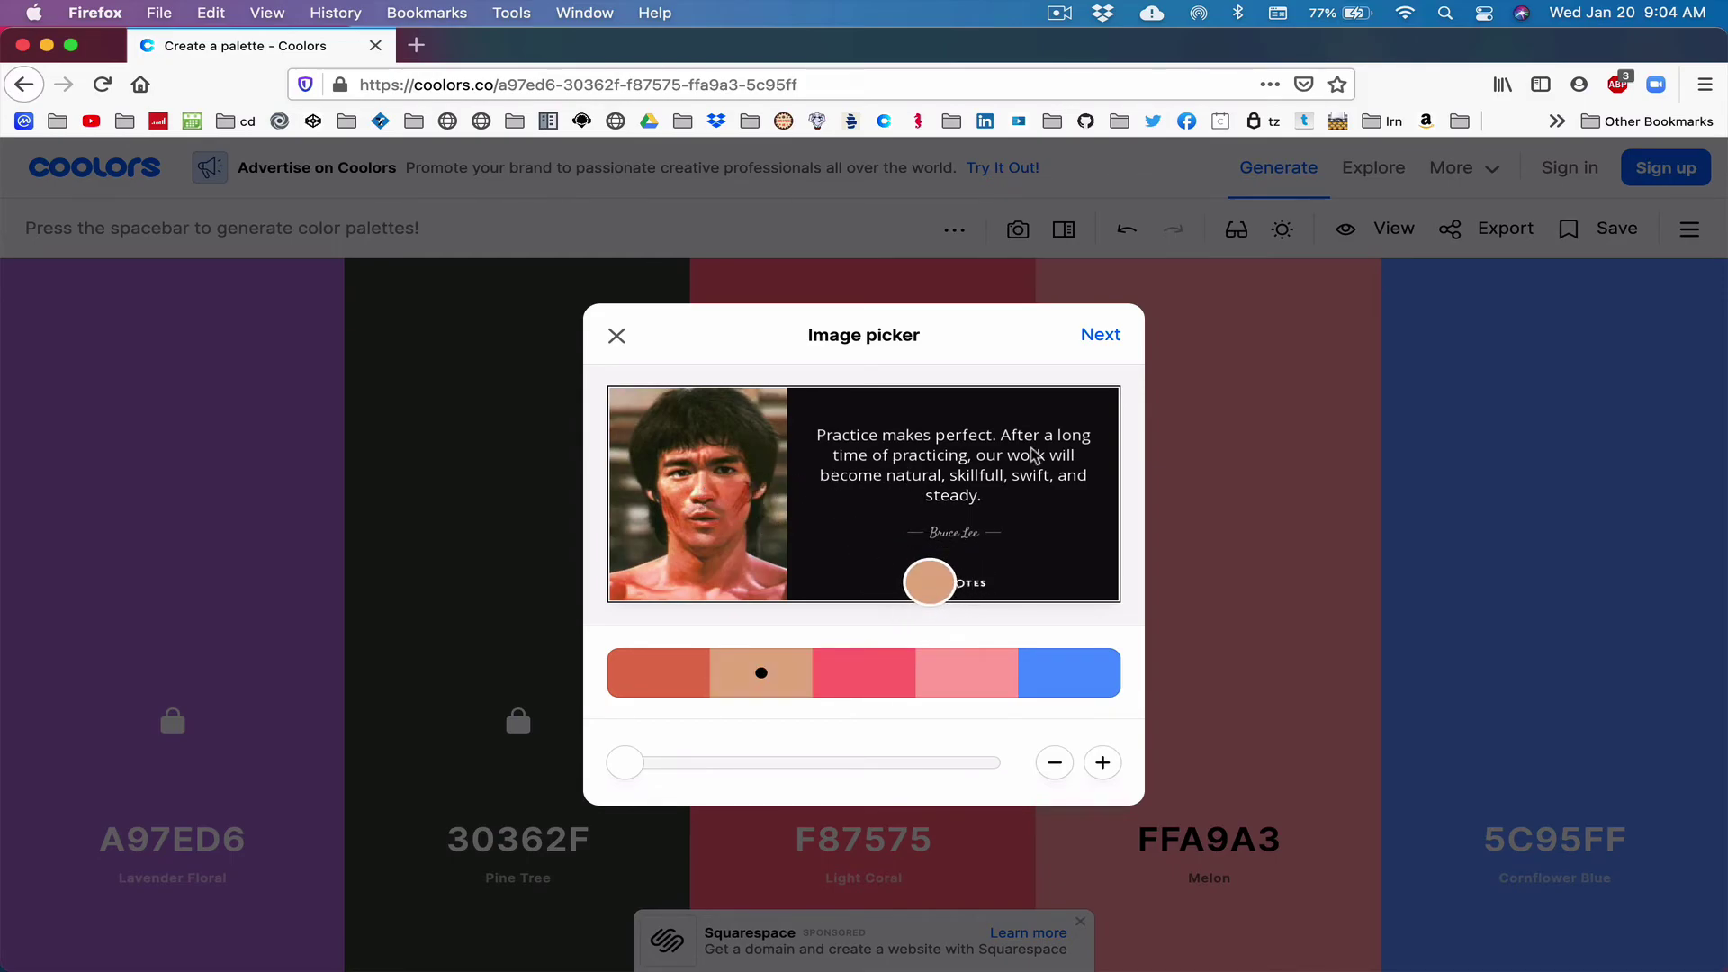
left_click(1099, 340)
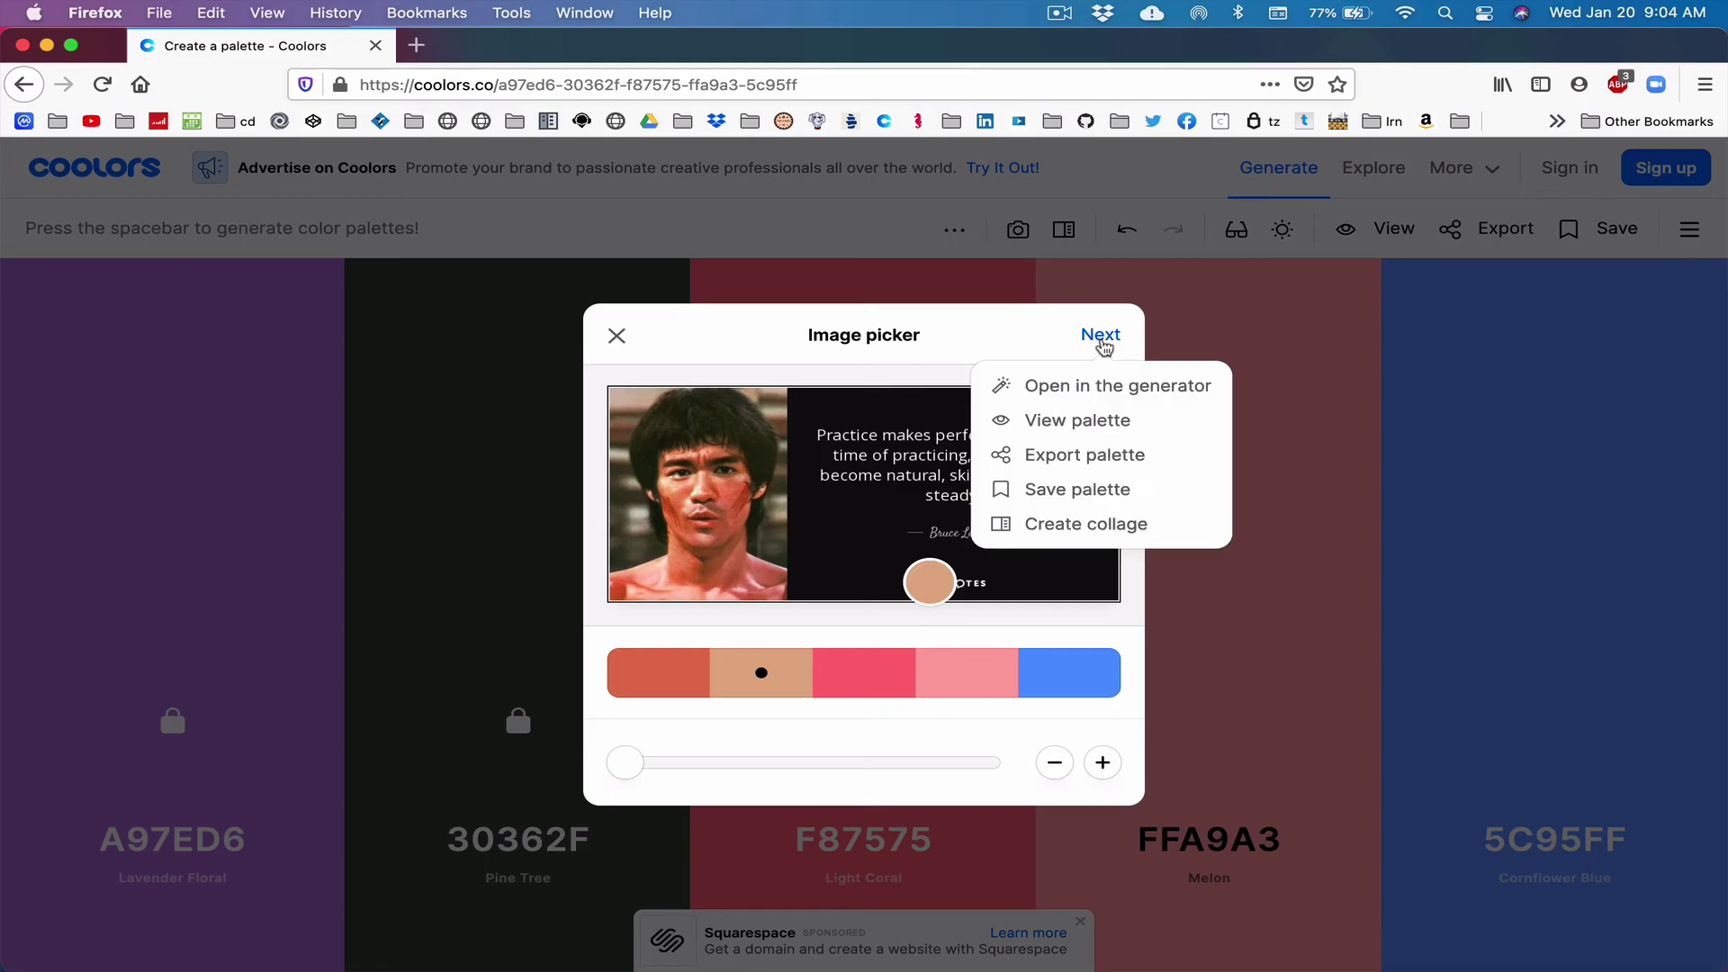
left_click(1090, 390)
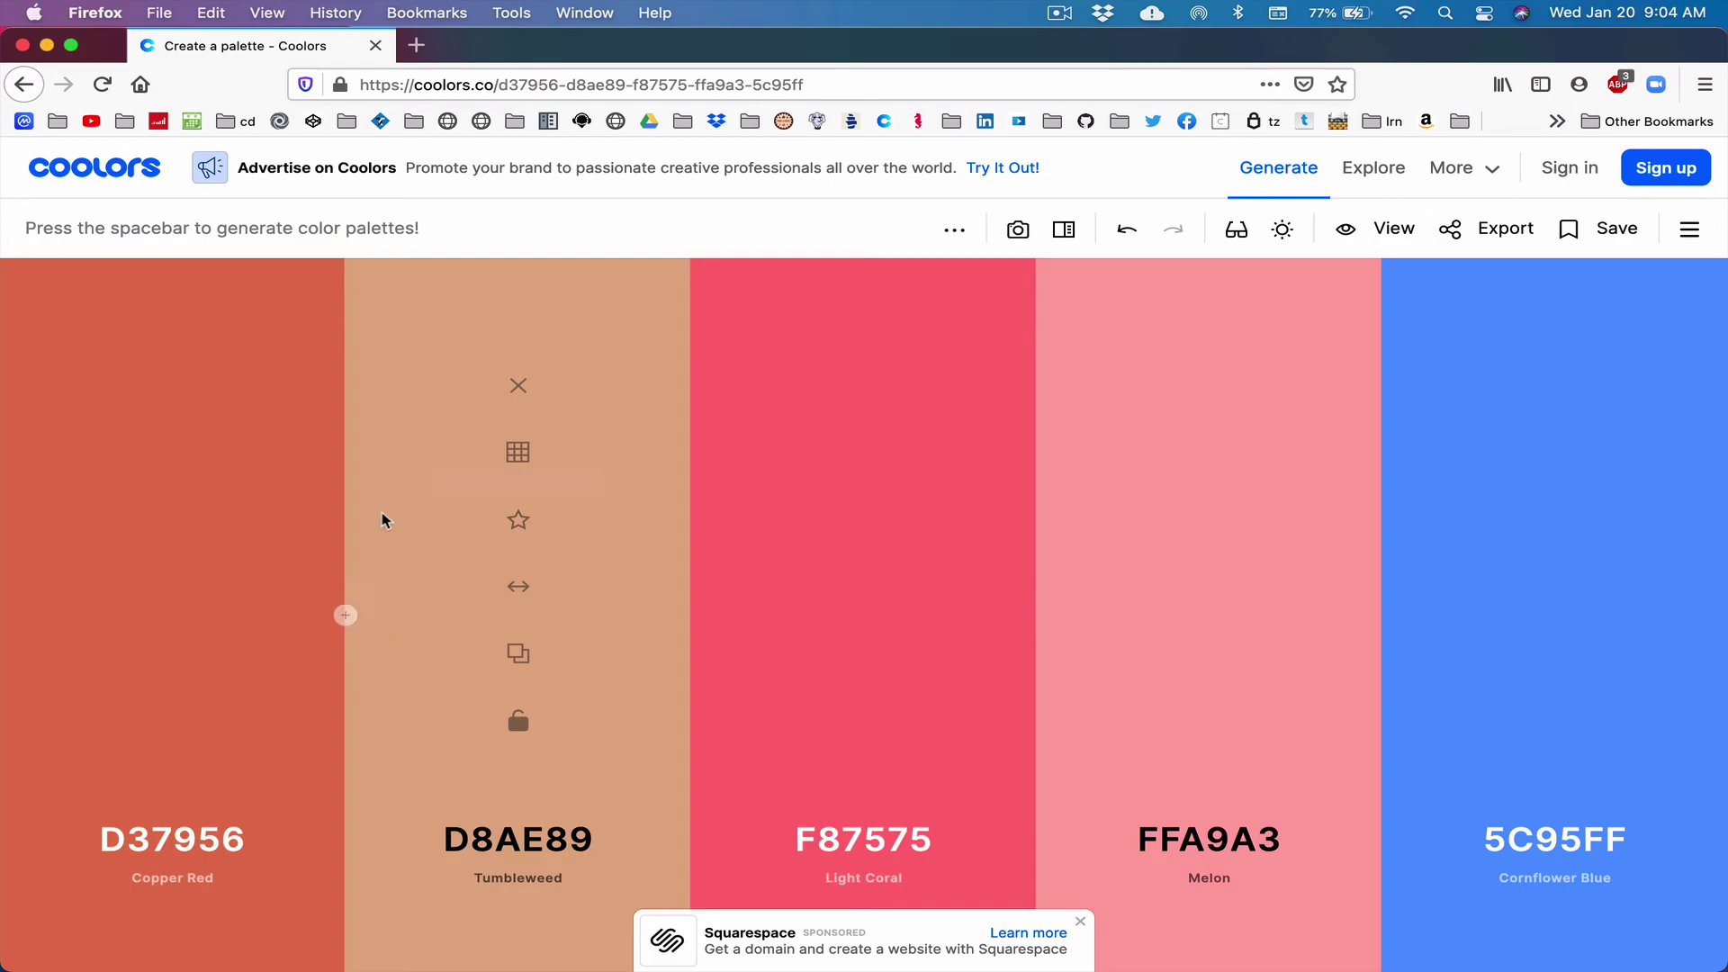
Step: Replace the image-based palette with new randomly generated palettes, regenerating all five colors several times
key("space")
key("space")
key("space")
key("space")
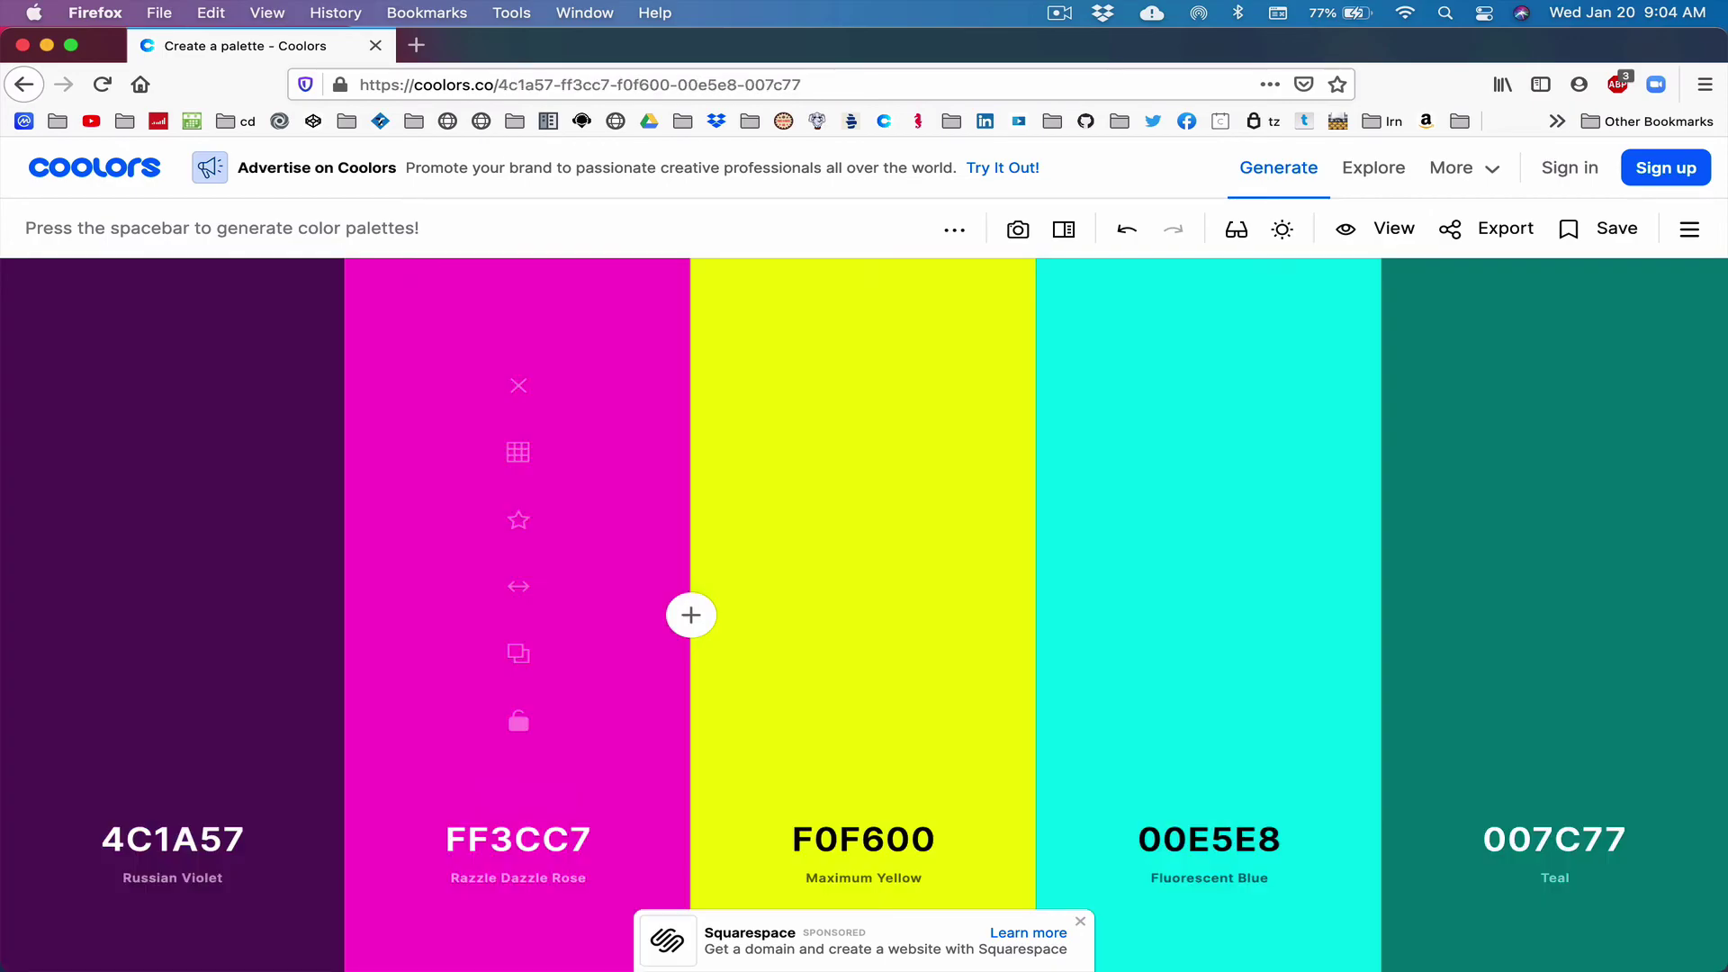
key("space")
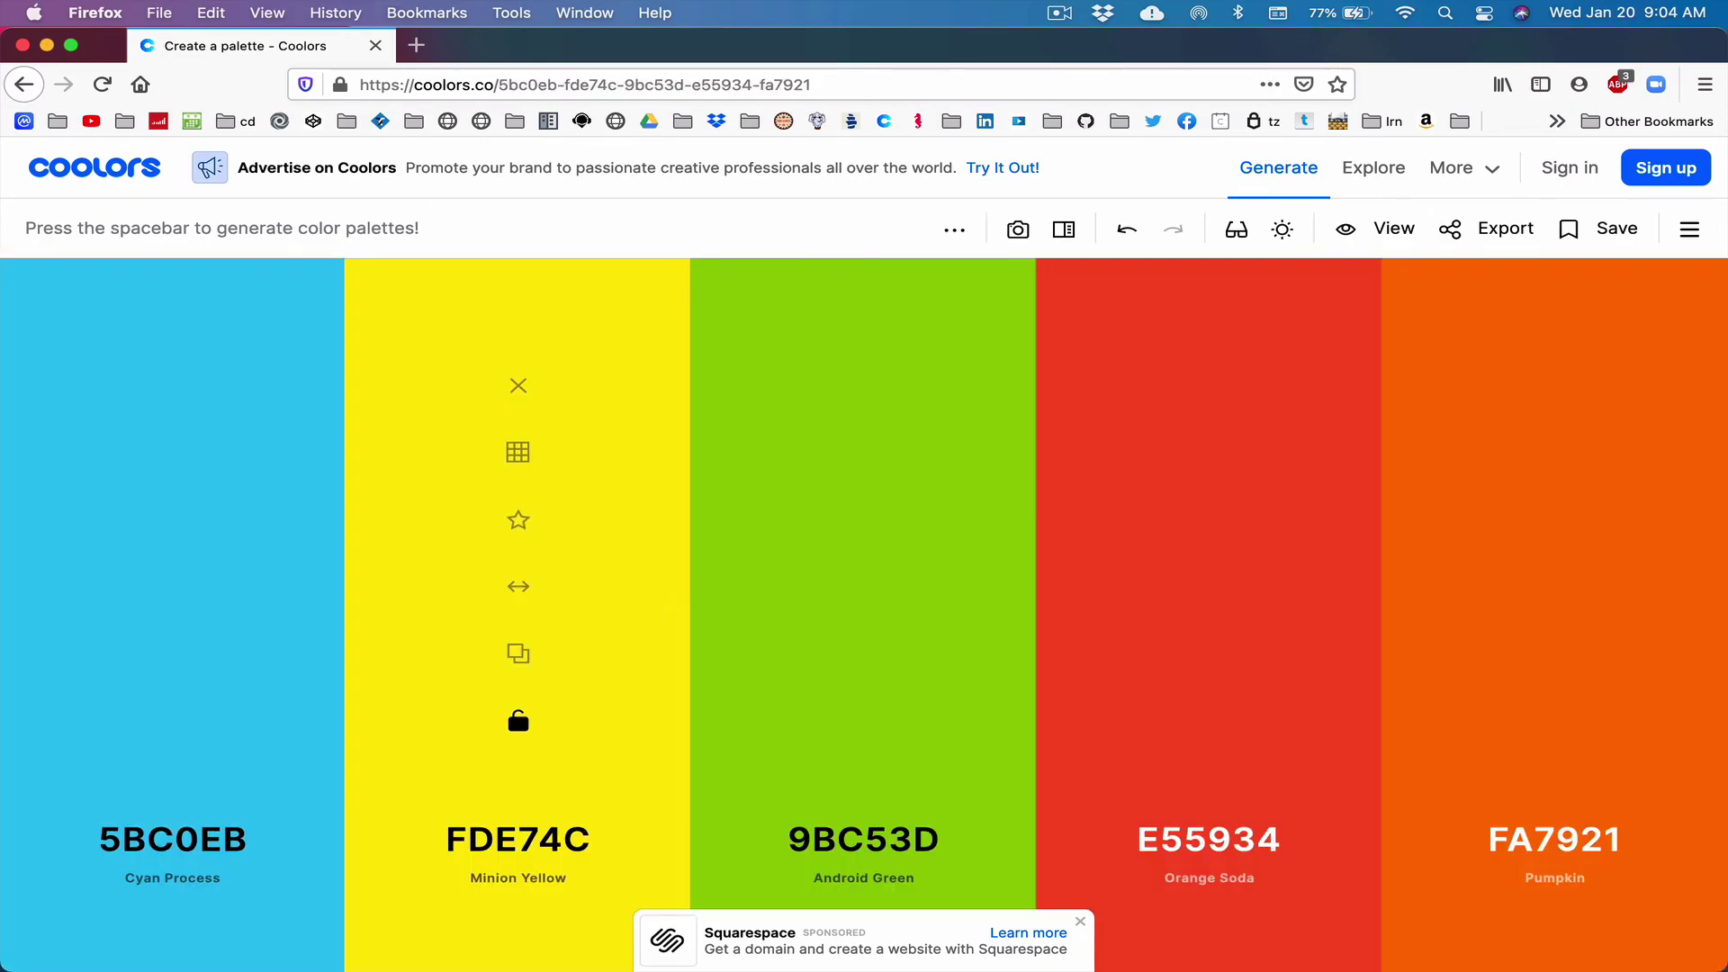